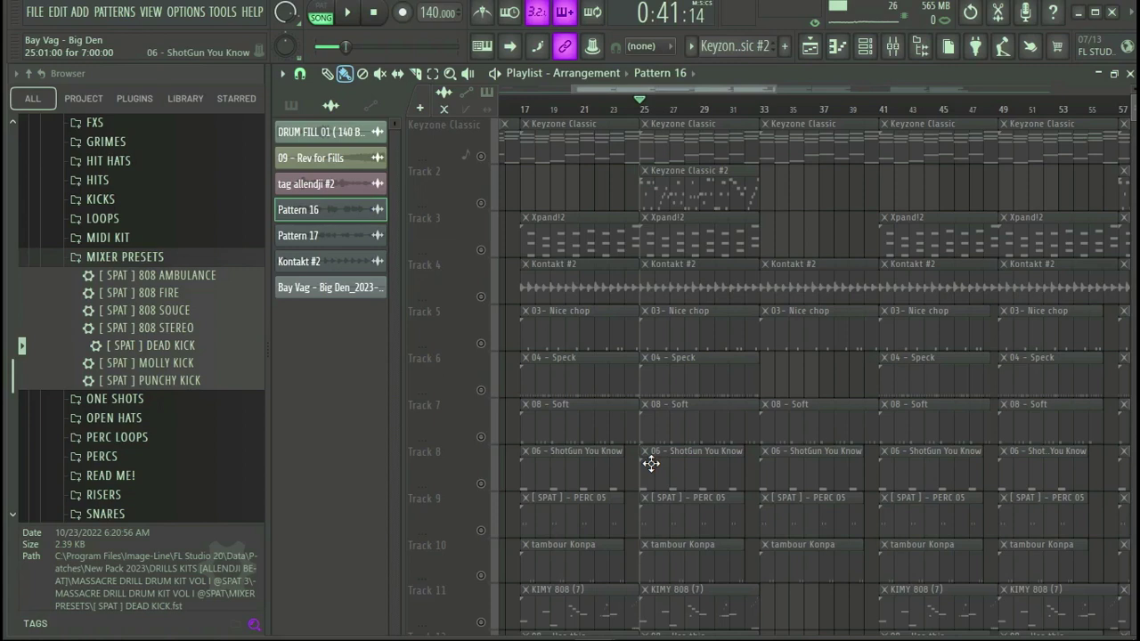
# Open the Keyzone Classic pattern's notes in the piano roll, play its chords, and return to the Playlist
pyautogui.doubleClick(663, 277)
pyautogui.press('space')
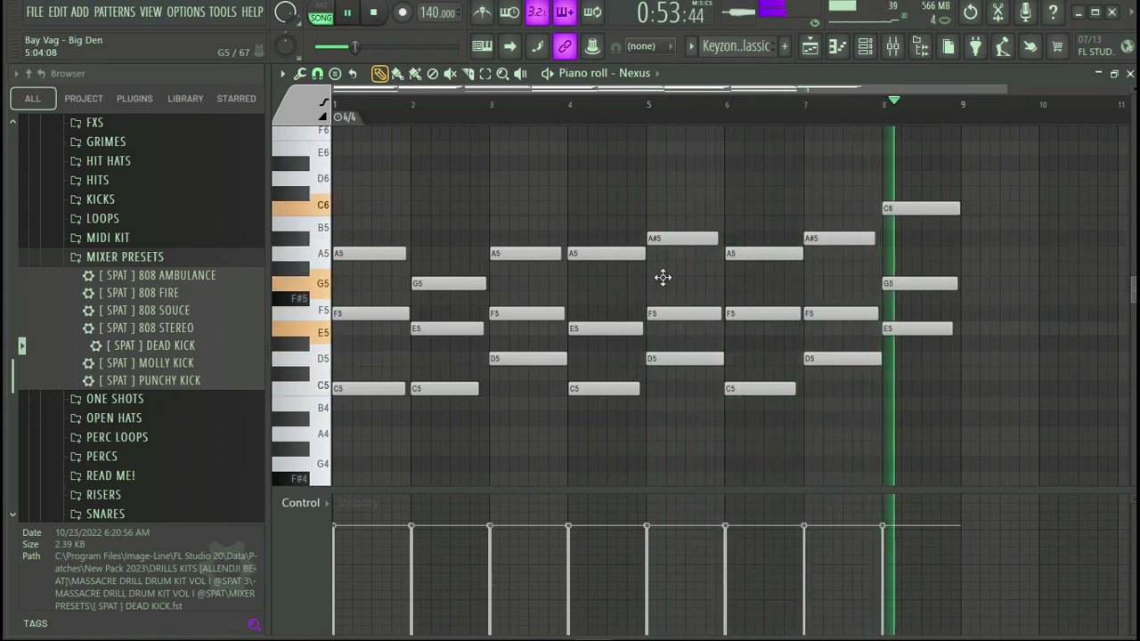
pyautogui.press('space')
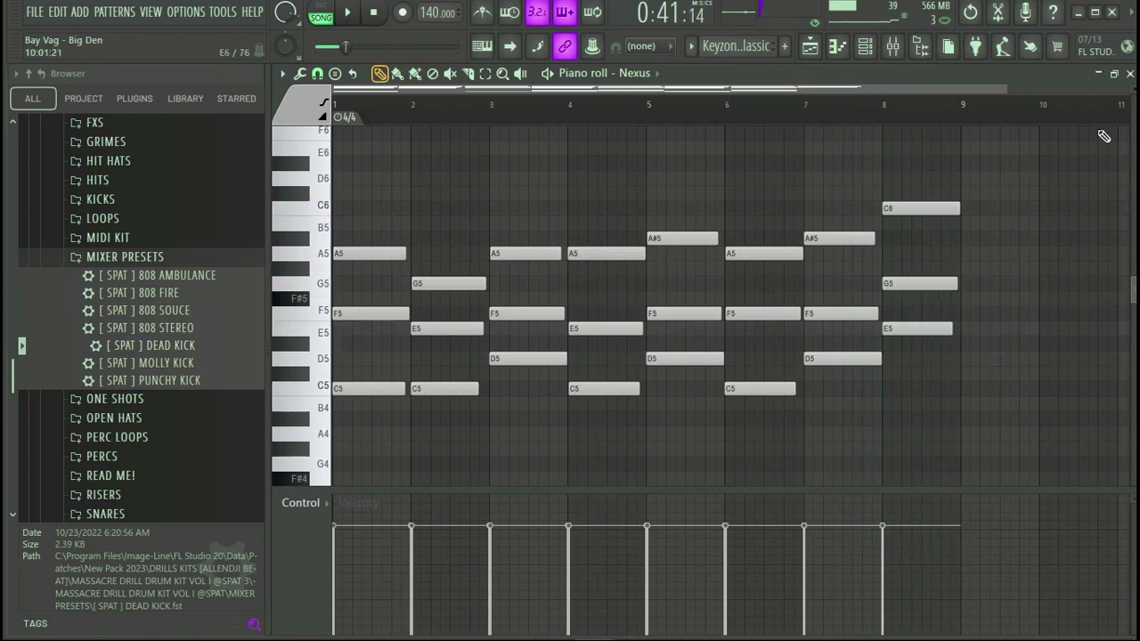
pyautogui.press('F5')
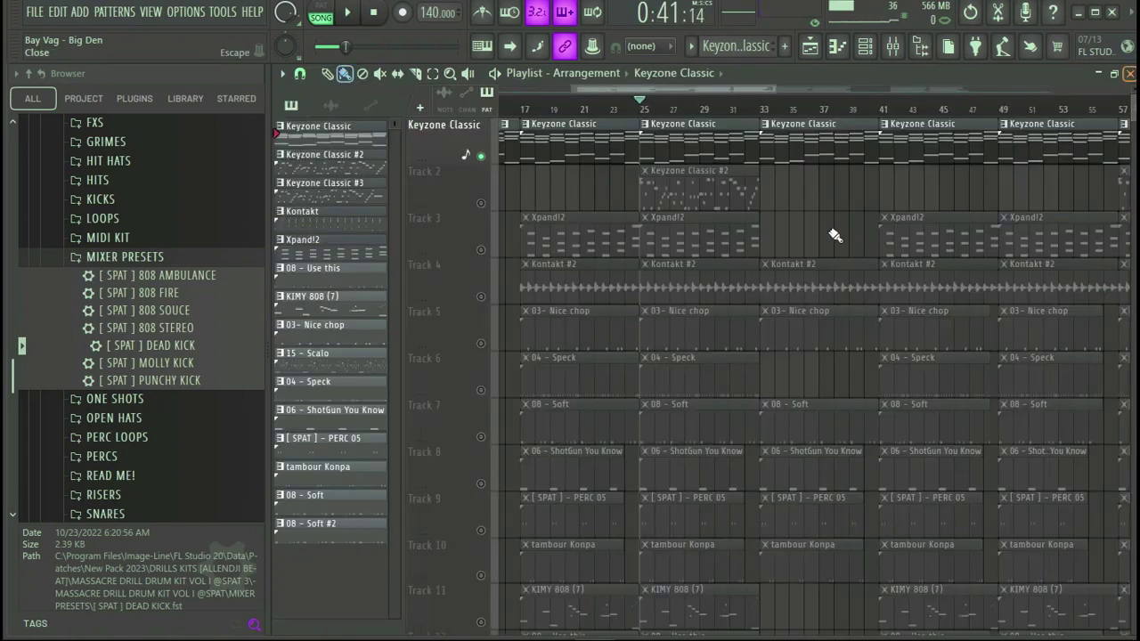
# Solo Track 2 and play the Keyzone Classic #2 clip in its piano roll, closing the roll when playback ends
pyautogui.click(482, 204)
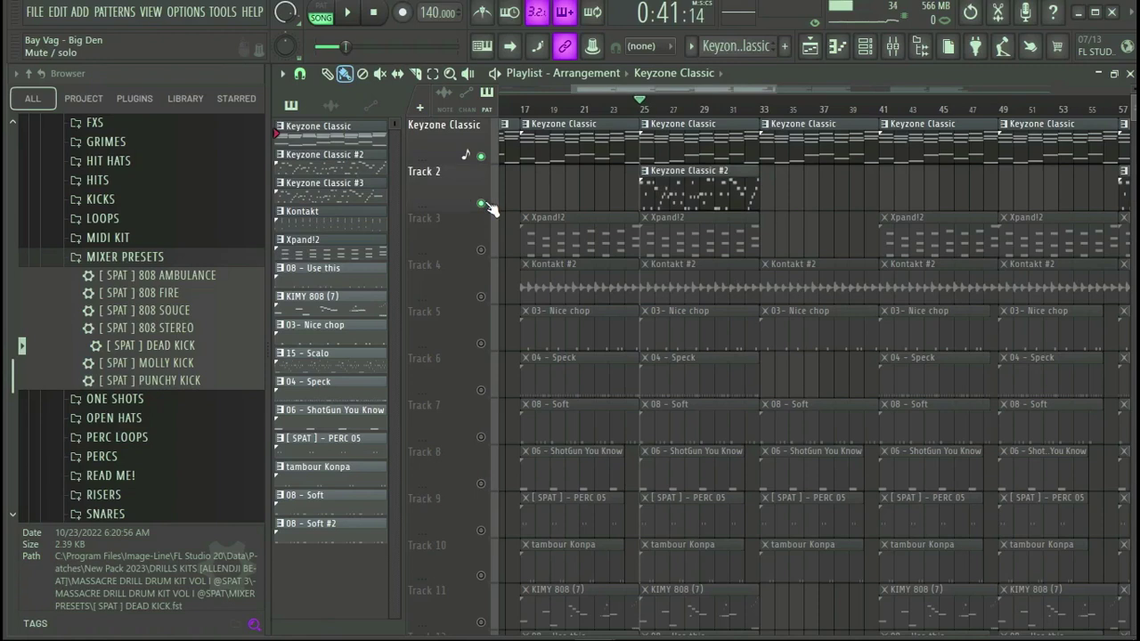
pyautogui.rightClick(487, 205)
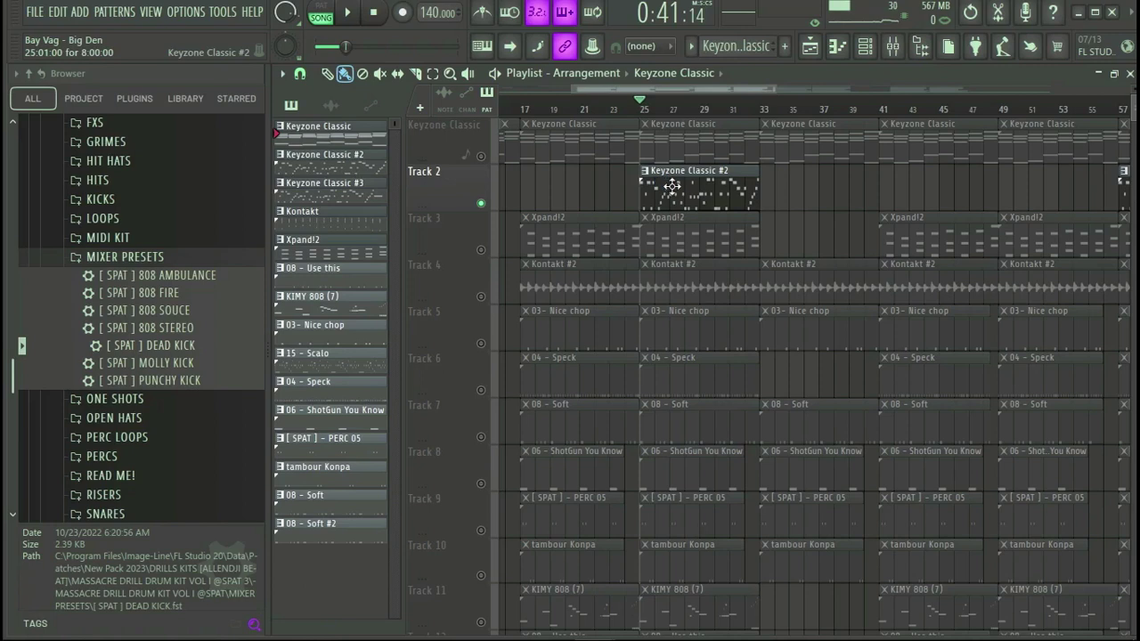
pyautogui.doubleClick(680, 190)
pyautogui.press('space')
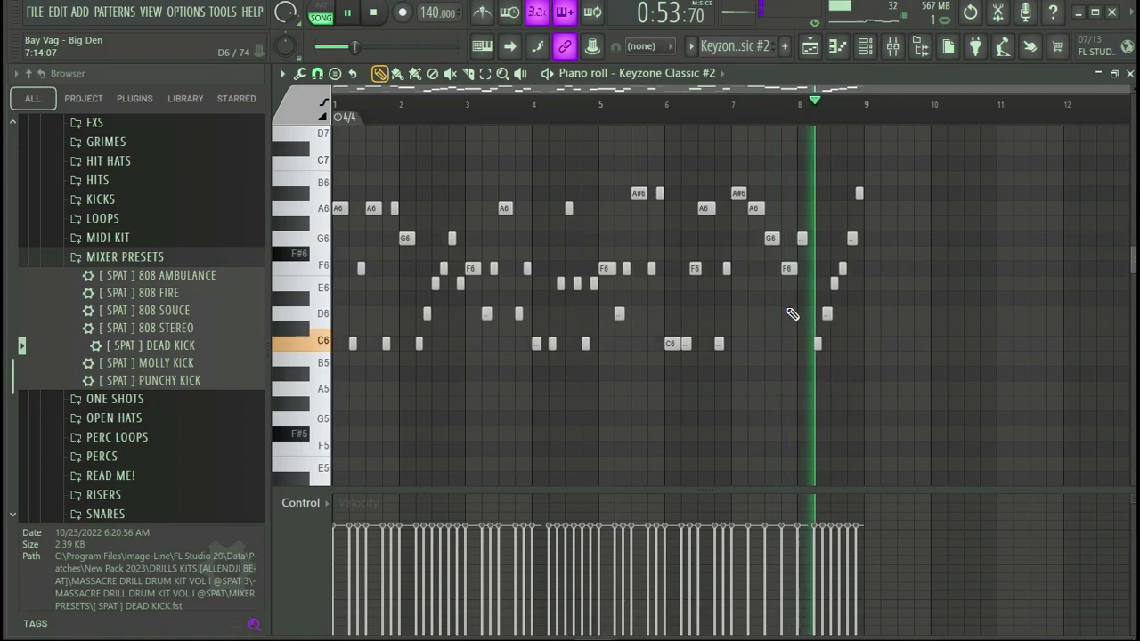
pyautogui.press('space')
pyautogui.click(1131, 73)
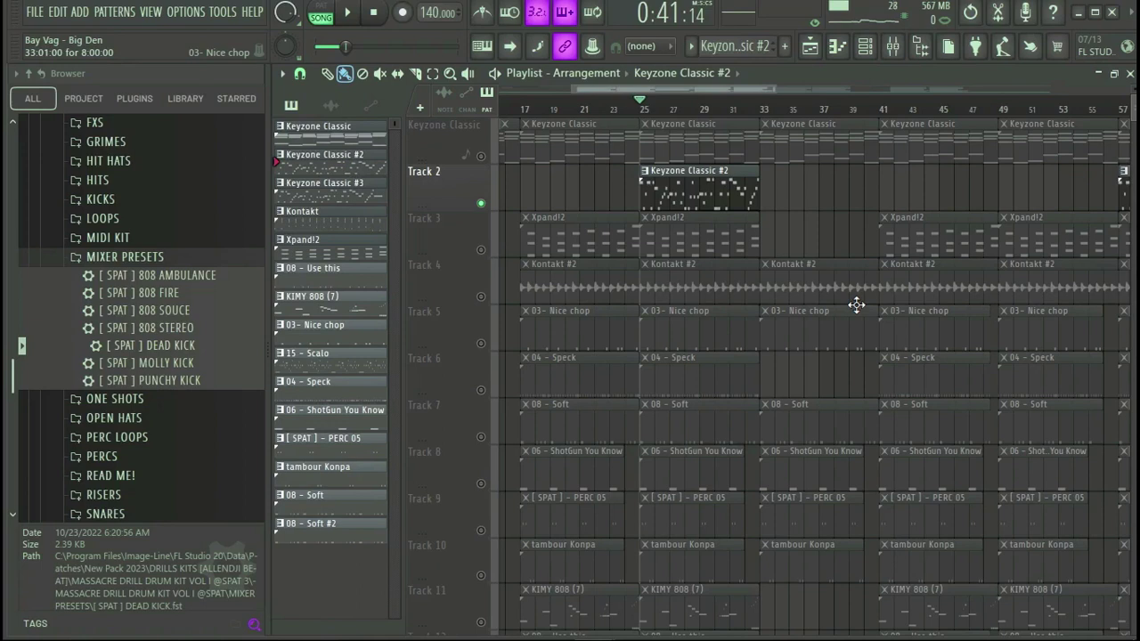
# Switch the solo from Track 2 to Track 3 and play the Xpand!2 clip's notes in the piano roll
pyautogui.click(482, 203)
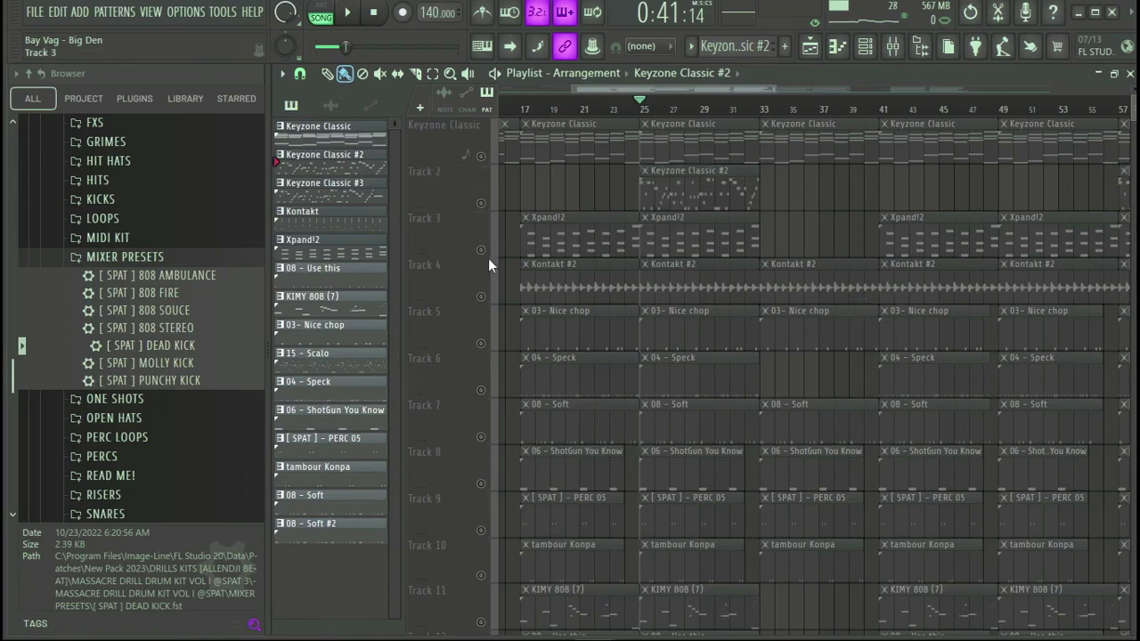
pyautogui.click(482, 250)
pyautogui.doubleClick(670, 233)
pyautogui.press('space')
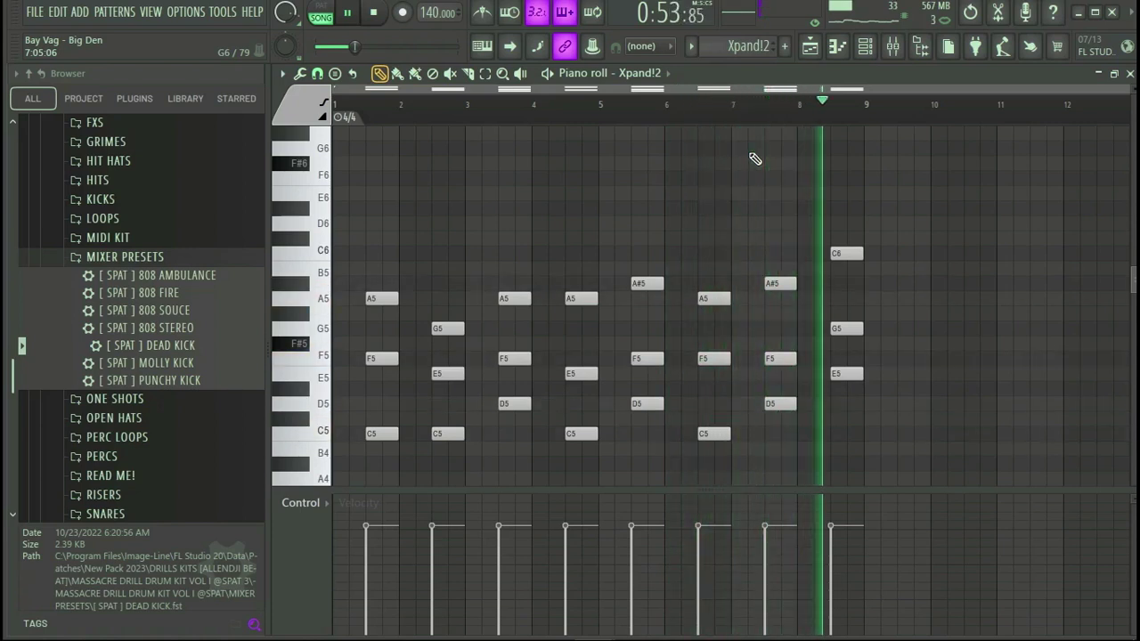
pyautogui.press('space')
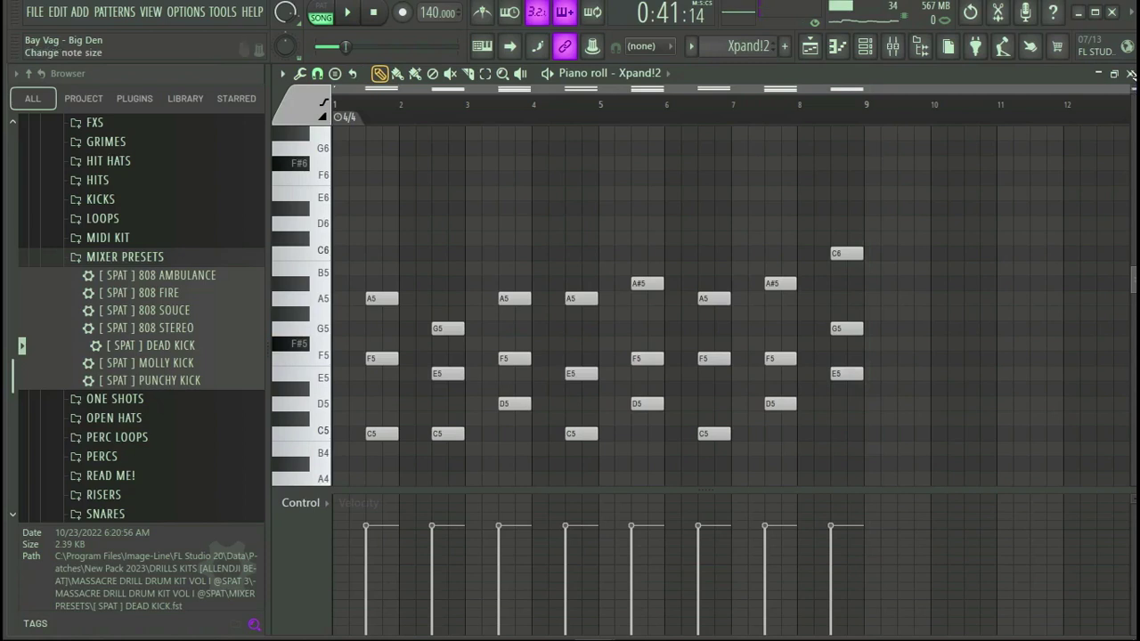
pyautogui.press('F5')
# Solo Track 4 and play the Kontakt #2 audio clip from bar 25 in the Playlist
pyautogui.scroll(2, 707, 104)
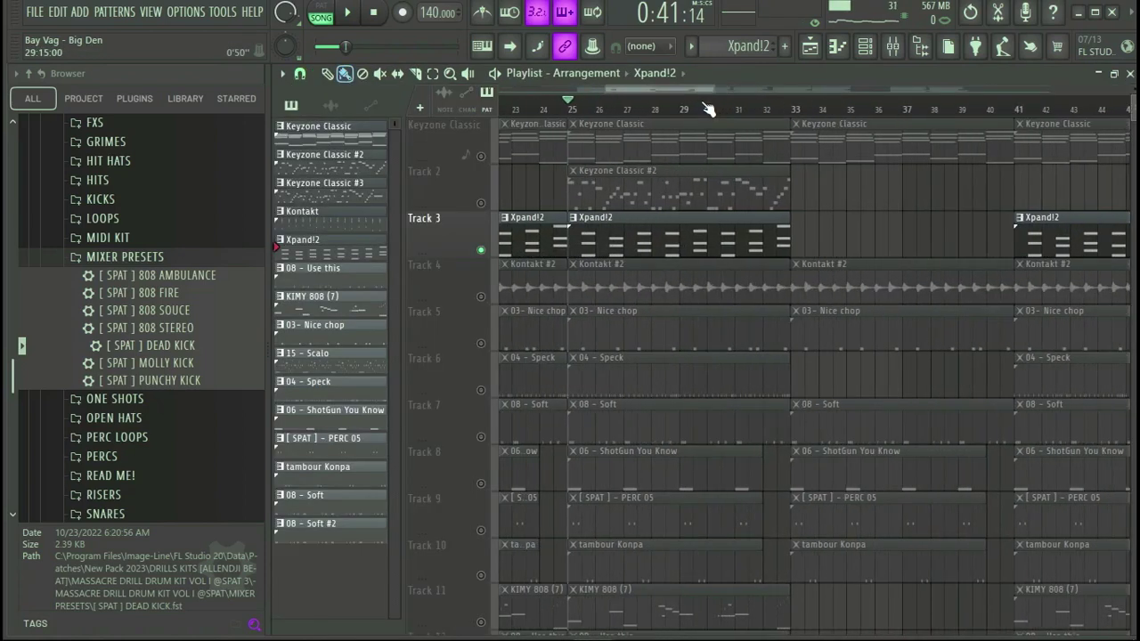
pyautogui.click(484, 298)
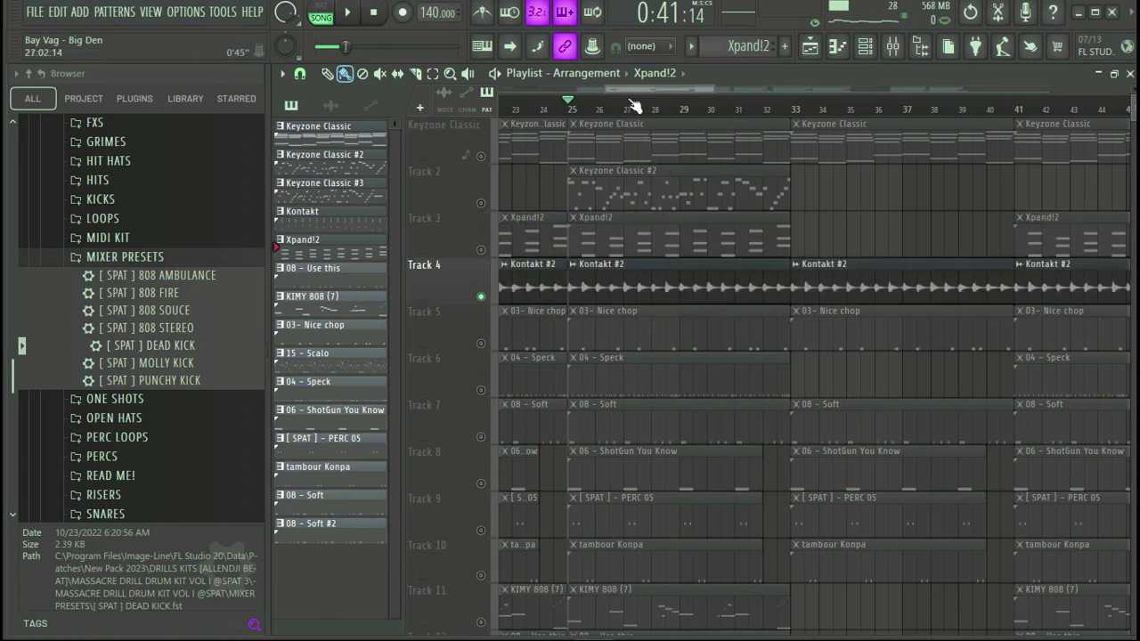
pyautogui.scroll(2, 632, 101)
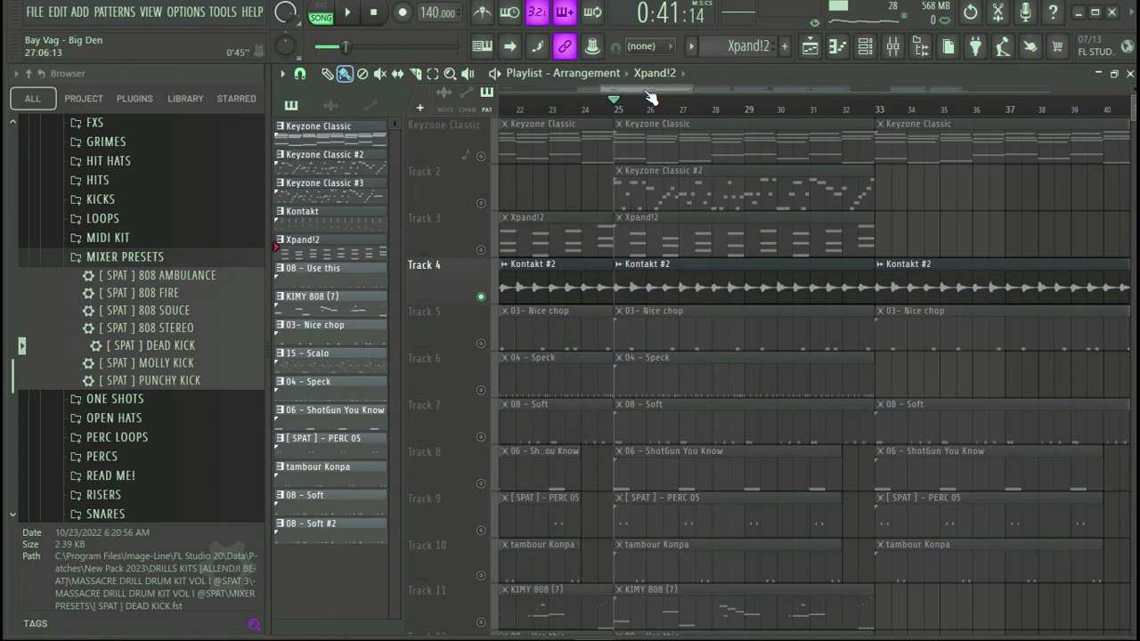
pyautogui.press('space')
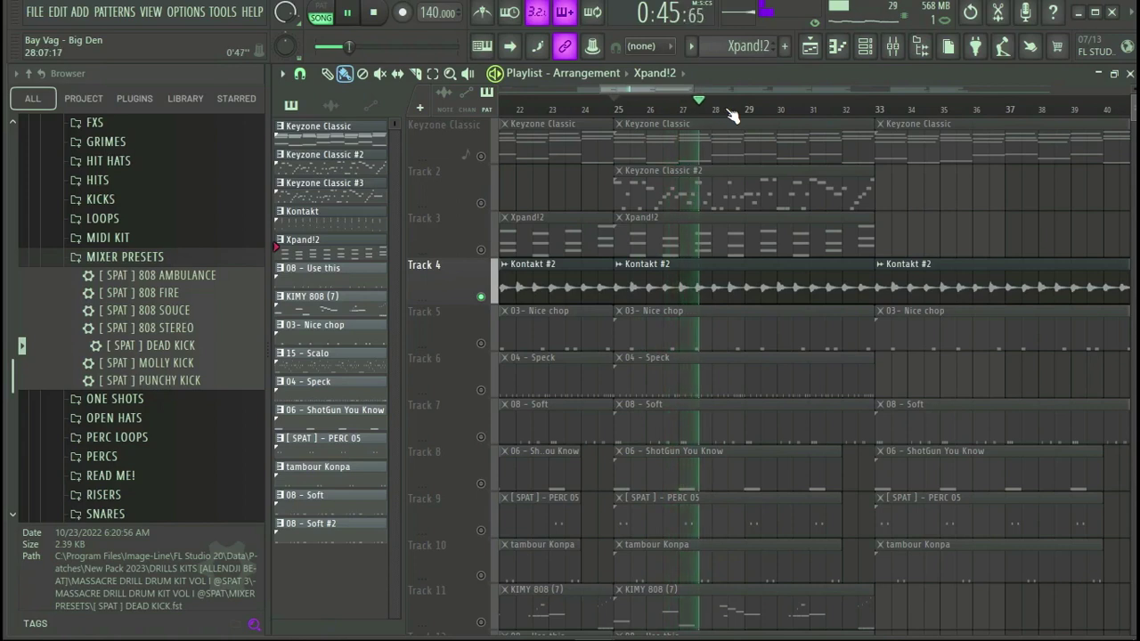
pyautogui.scroll(-2, 730, 115)
pyautogui.scroll(-1, 730, 116)
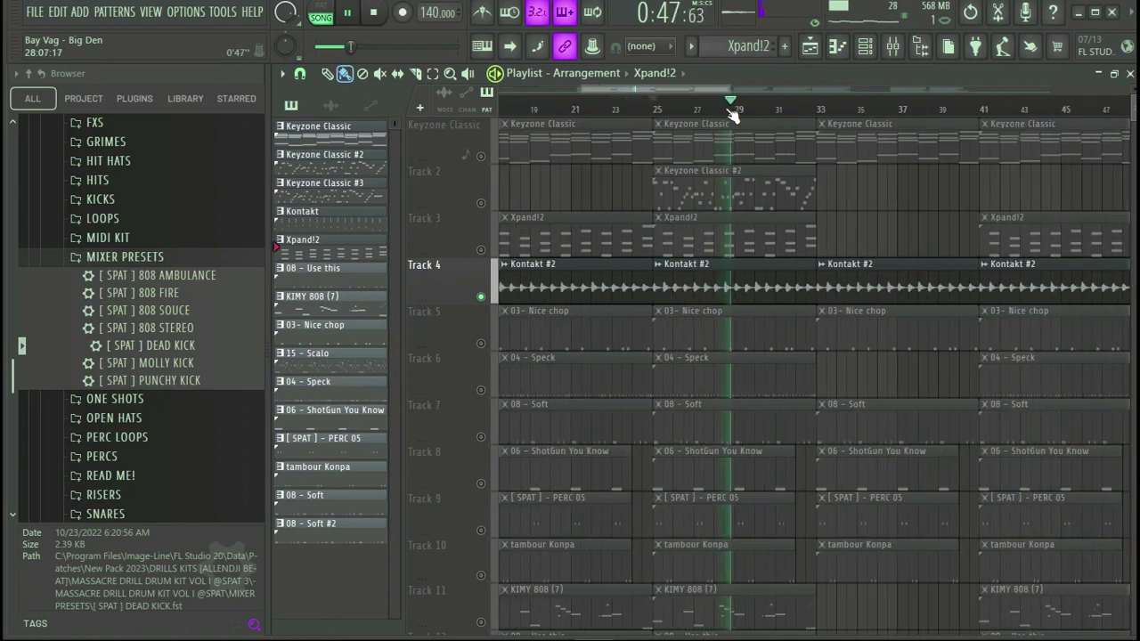
# Play Tracks 1 to 4 together from bar 25 to hear the full melody, stopping before bar 33
pyautogui.scroll(-2, 731, 116)
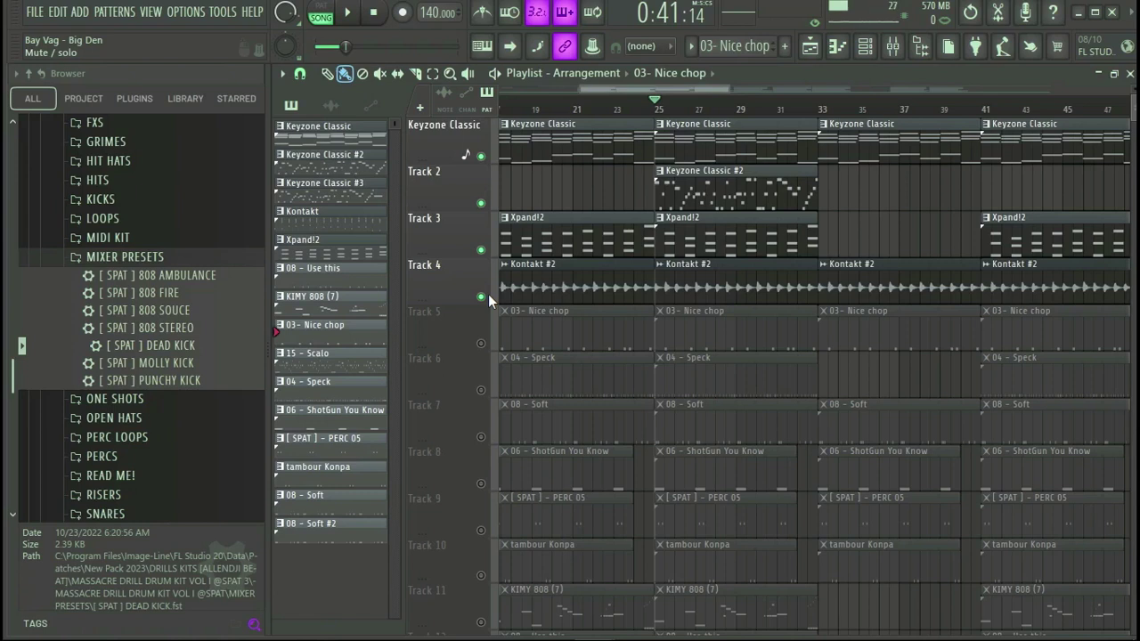
pyautogui.press('space')
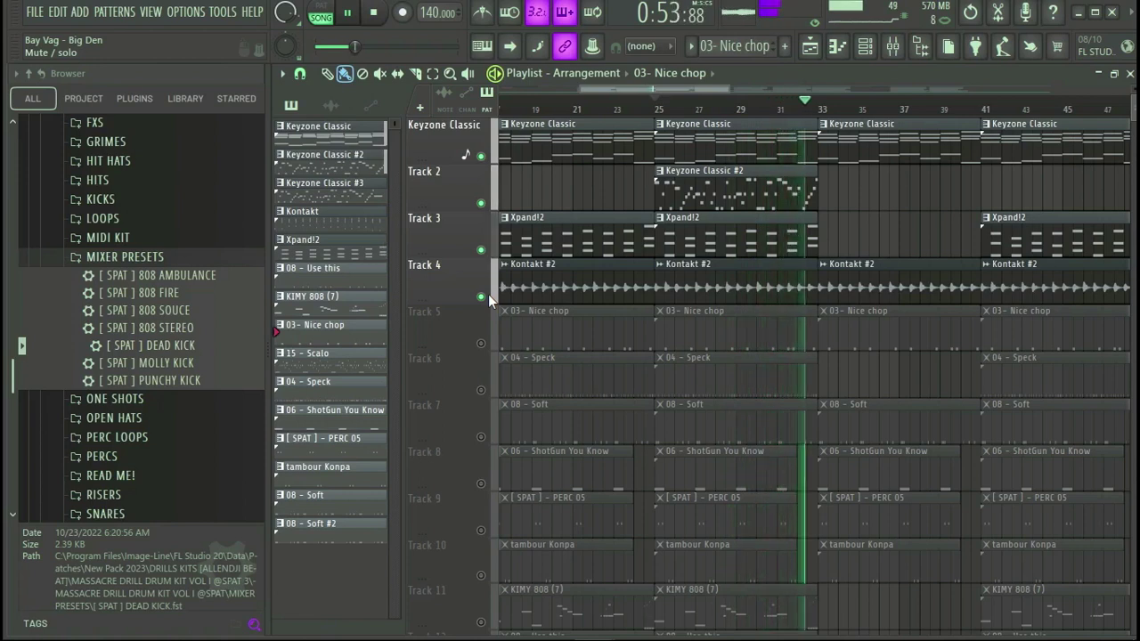
pyautogui.press('space')
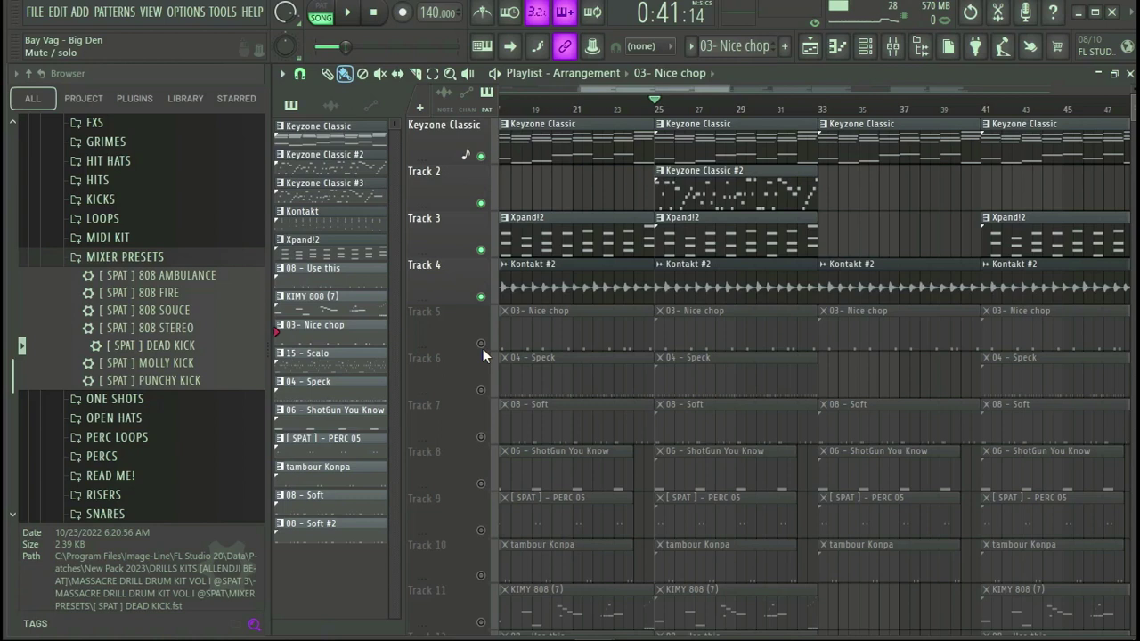
# Play the 03- Nice chop pattern on Track 5 in its piano roll, and return to the Playlist
pyautogui.doubleClick(715, 338)
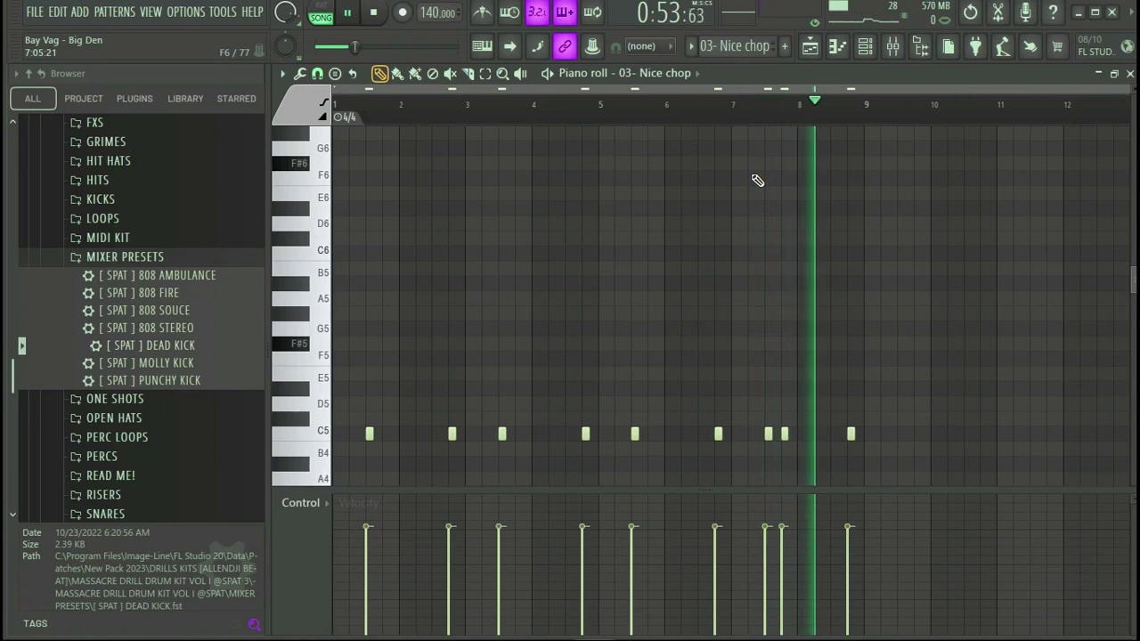
pyautogui.press('space')
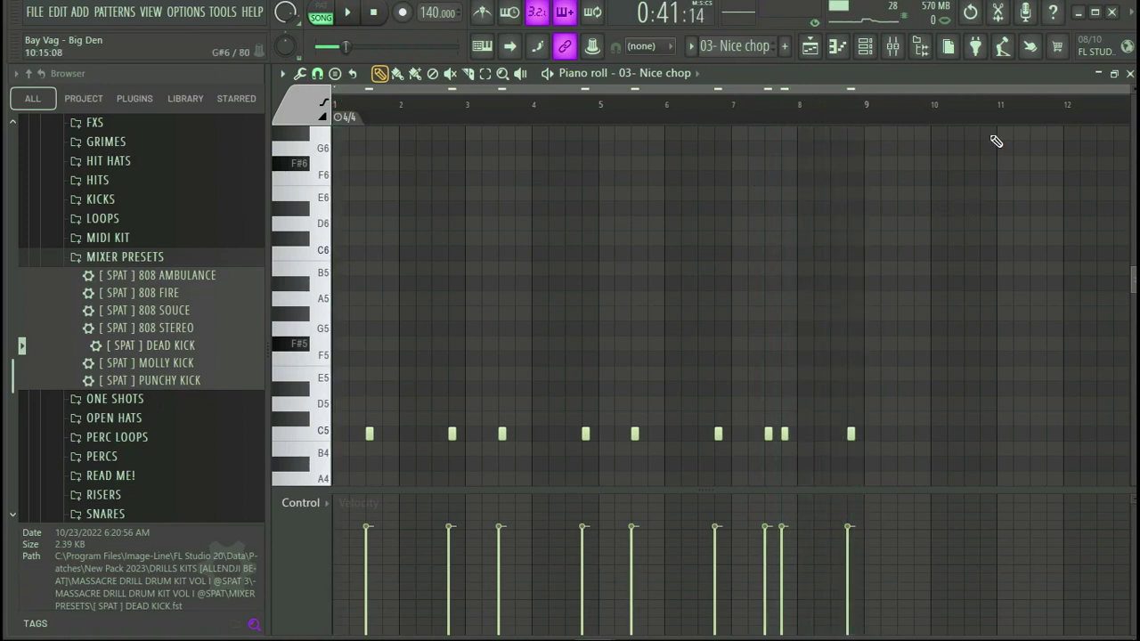
pyautogui.click(1129, 73)
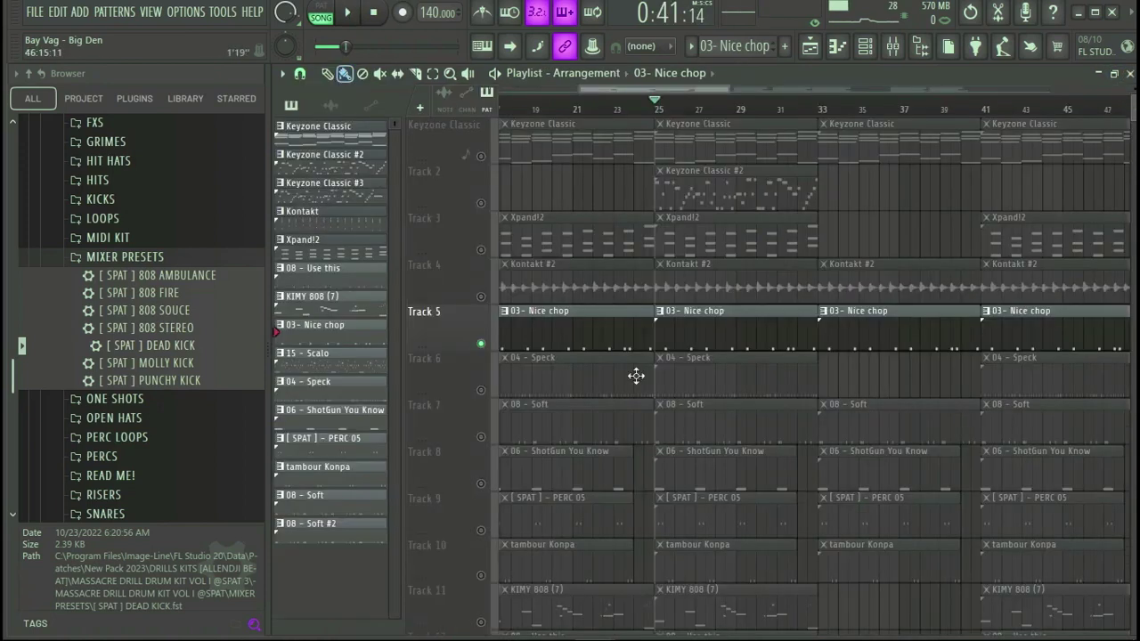
# Solo Track 6 and play the 04 - Speck pattern in its piano roll
pyautogui.keyDown('ctrl'); pyautogui.click(481, 391); pyautogui.keyUp('ctrl')
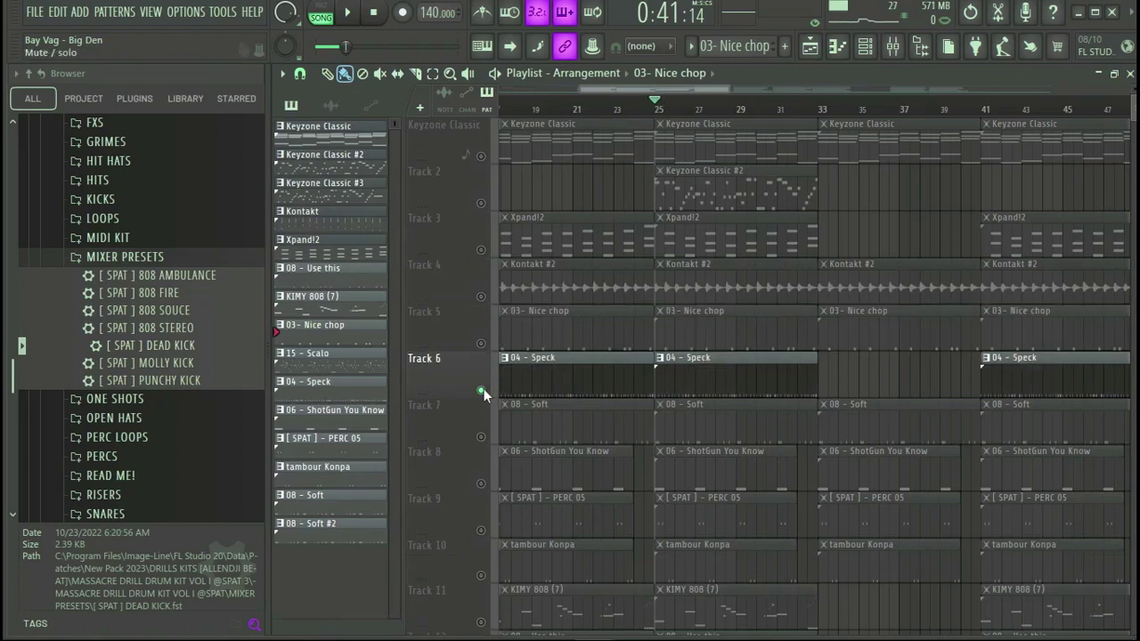
pyautogui.doubleClick(682, 369)
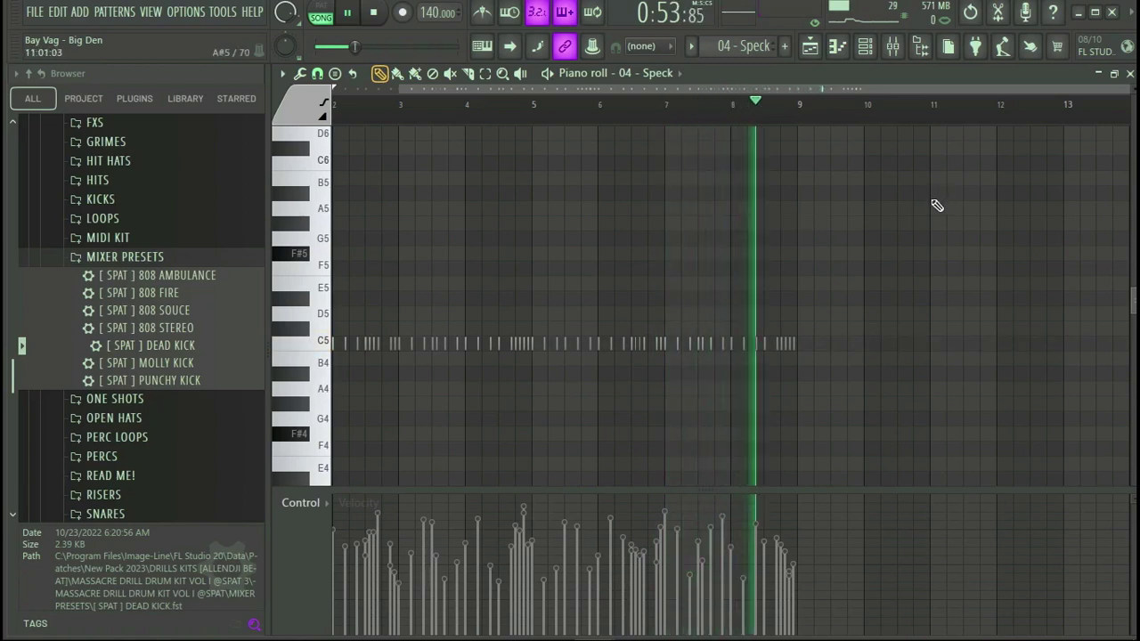
pyautogui.press('space')
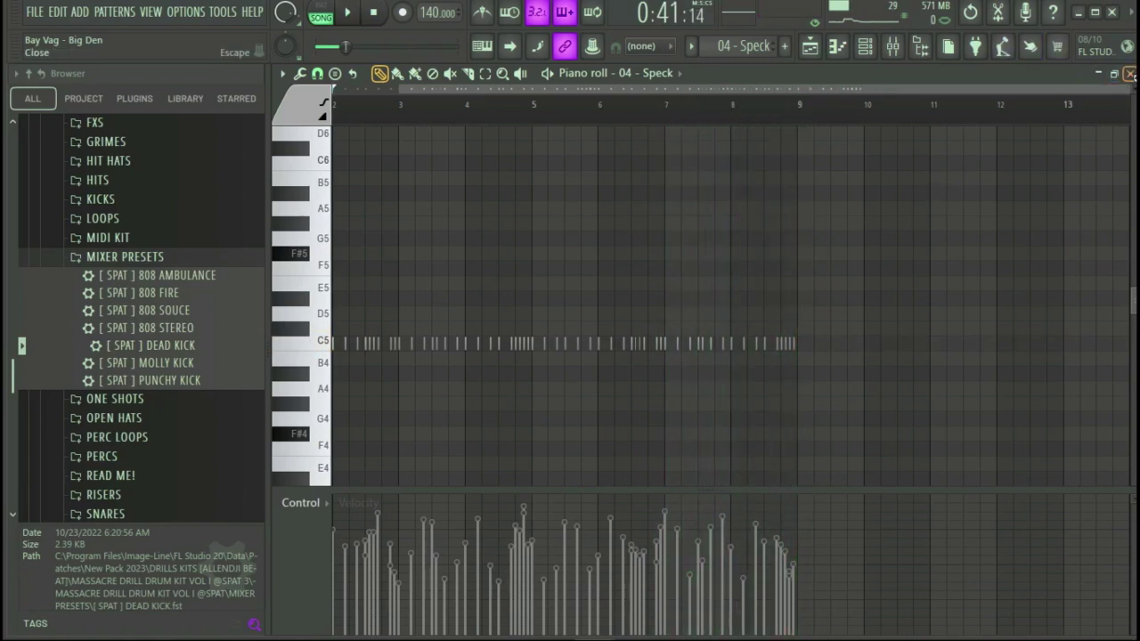
pyautogui.press('F5')
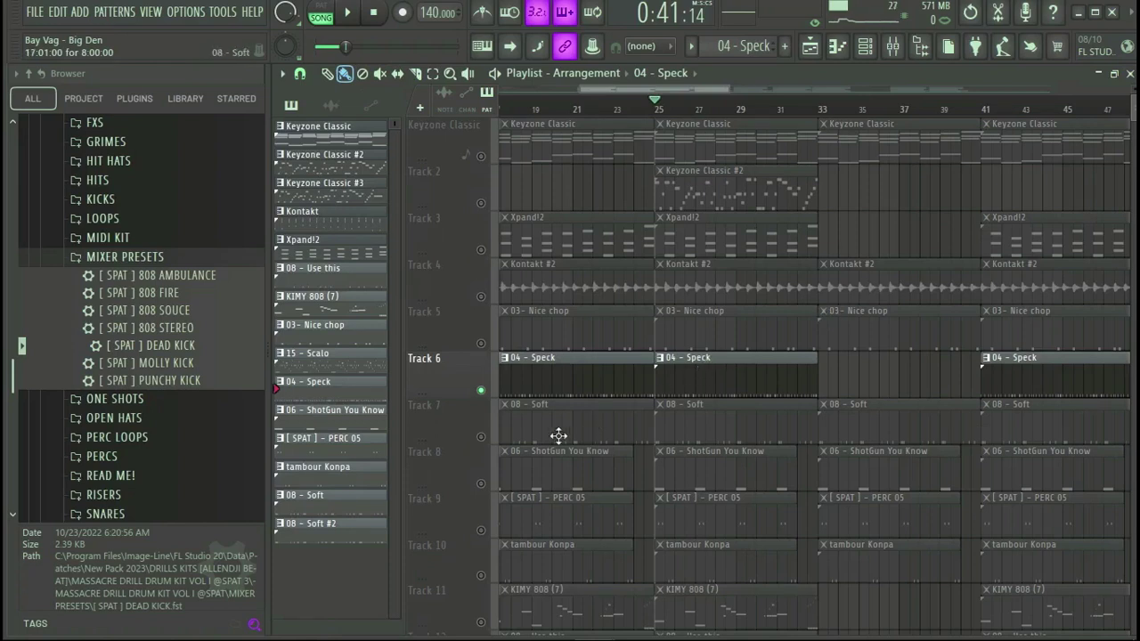
# Solo Track 7 and play the 08 - Soft pattern in its piano roll
pyautogui.click(488, 439)
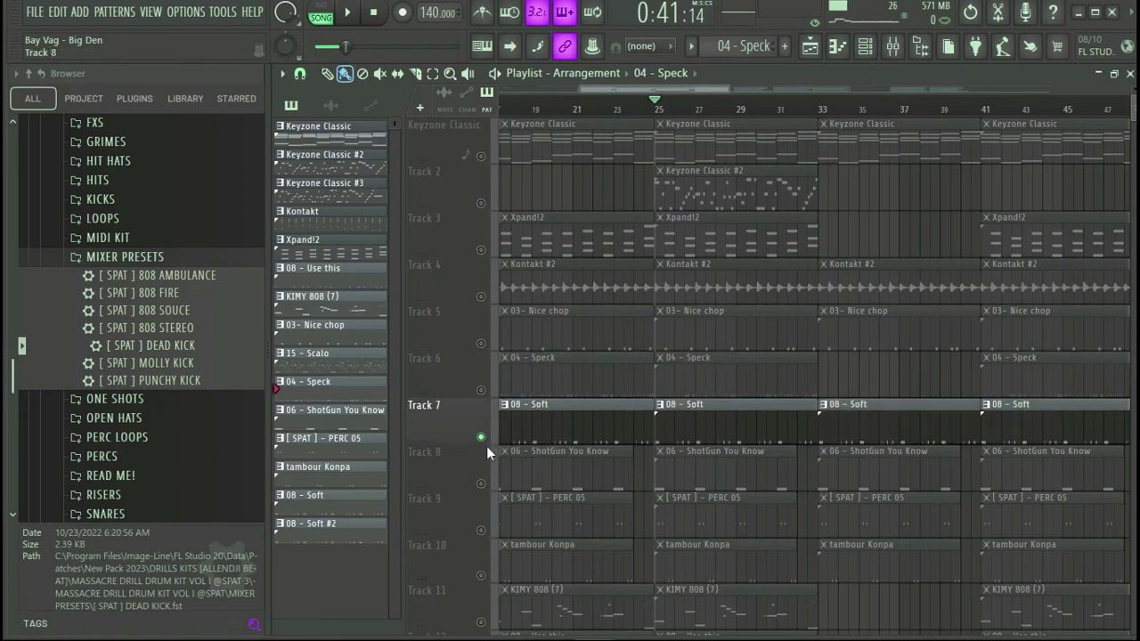
pyautogui.doubleClick(504, 435)
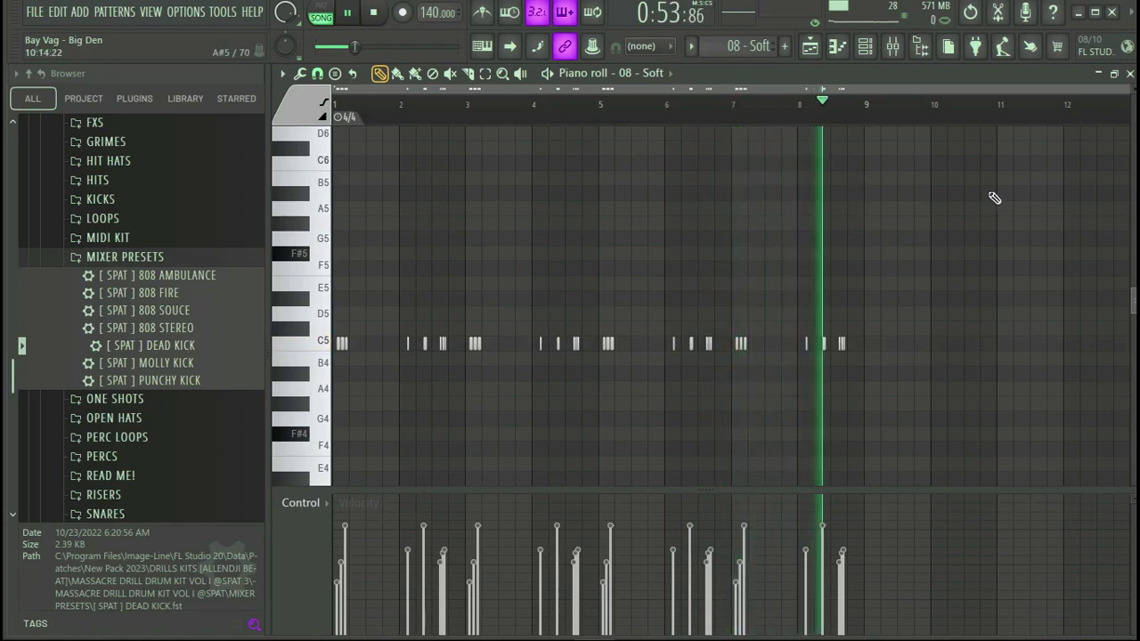
pyautogui.click(1129, 74)
# Play the 06 - ShotGun You Know clip on Track 8 in its piano roll, and return to the Playlist
pyautogui.scroll(-2, 588, 439)
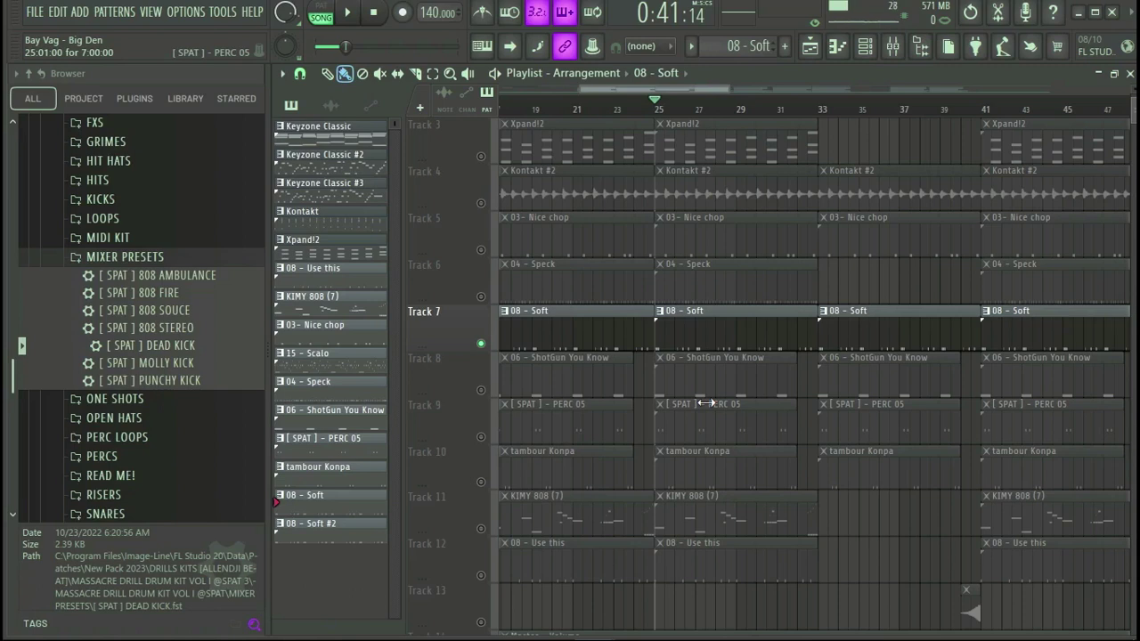
pyautogui.doubleClick(613, 396)
pyautogui.press('space')
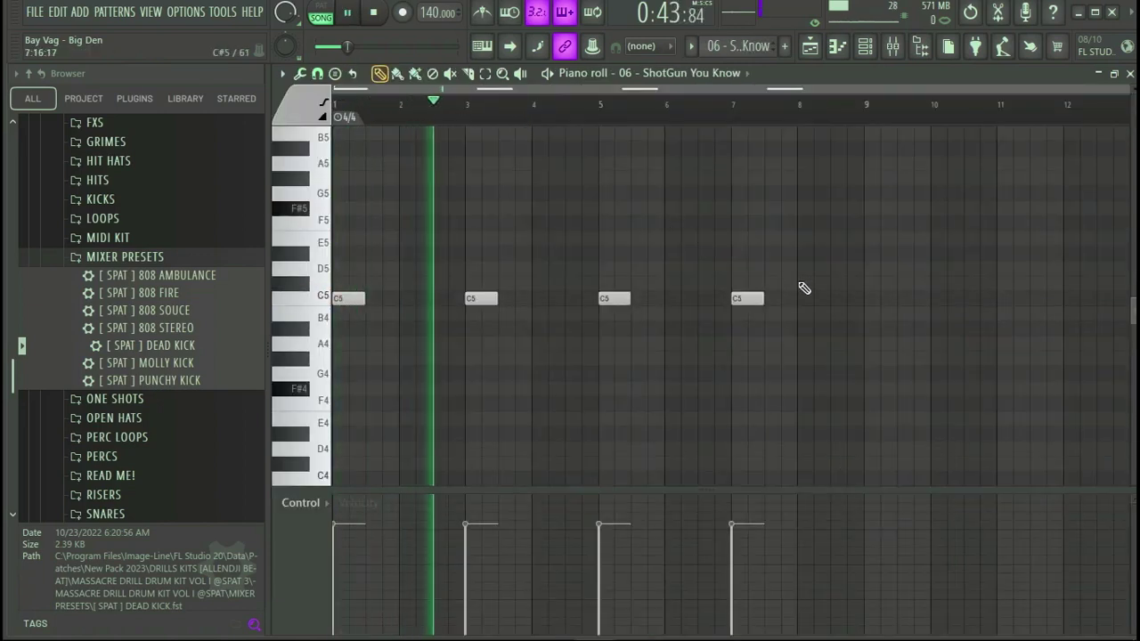
pyautogui.press('space')
pyautogui.click(812, 50)
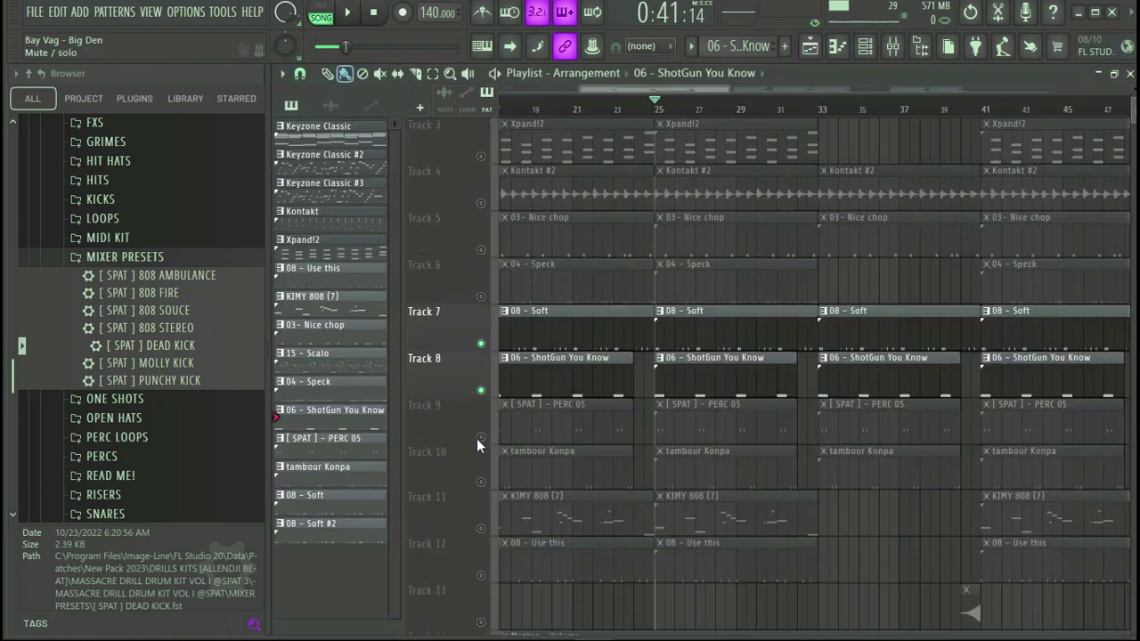
# Solo Track 9 and play the [ SPAT ] - PERC 05 pattern from its start in the piano roll
pyautogui.rightClick(480, 437)
pyautogui.doubleClick(695, 421)
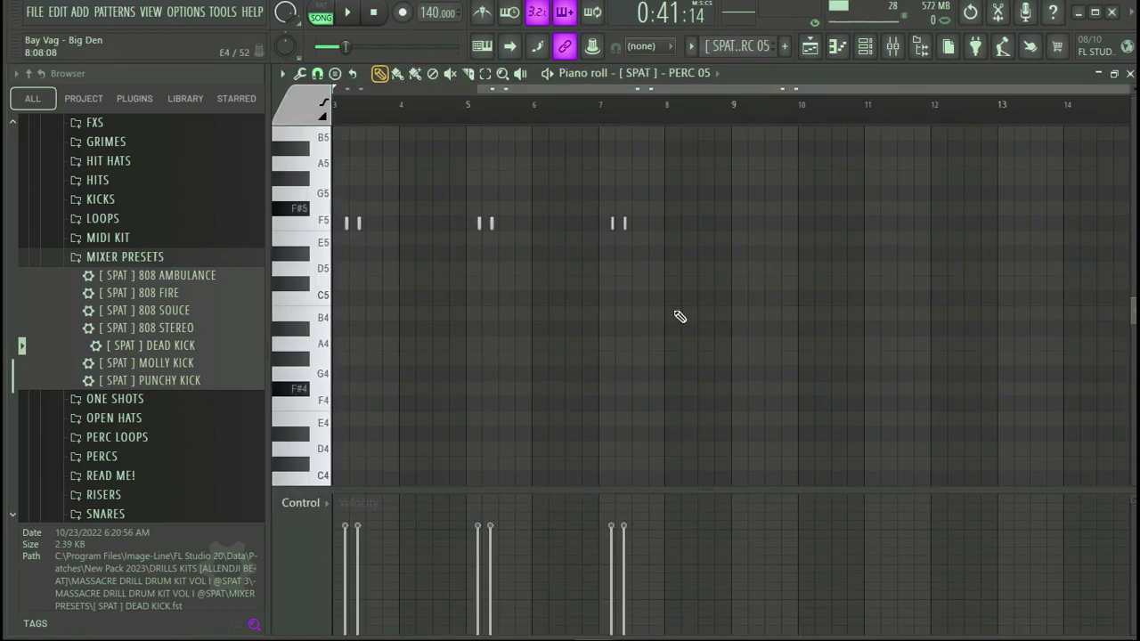
pyautogui.moveTo(646, 94); pyautogui.dragTo(363, 125)
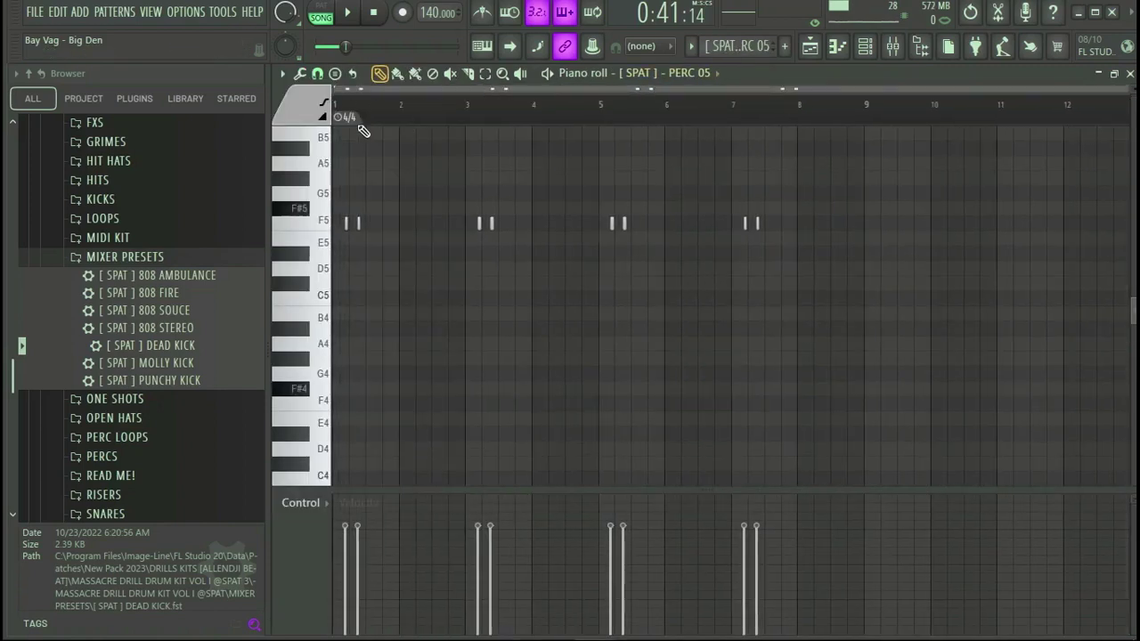
pyautogui.press('space')
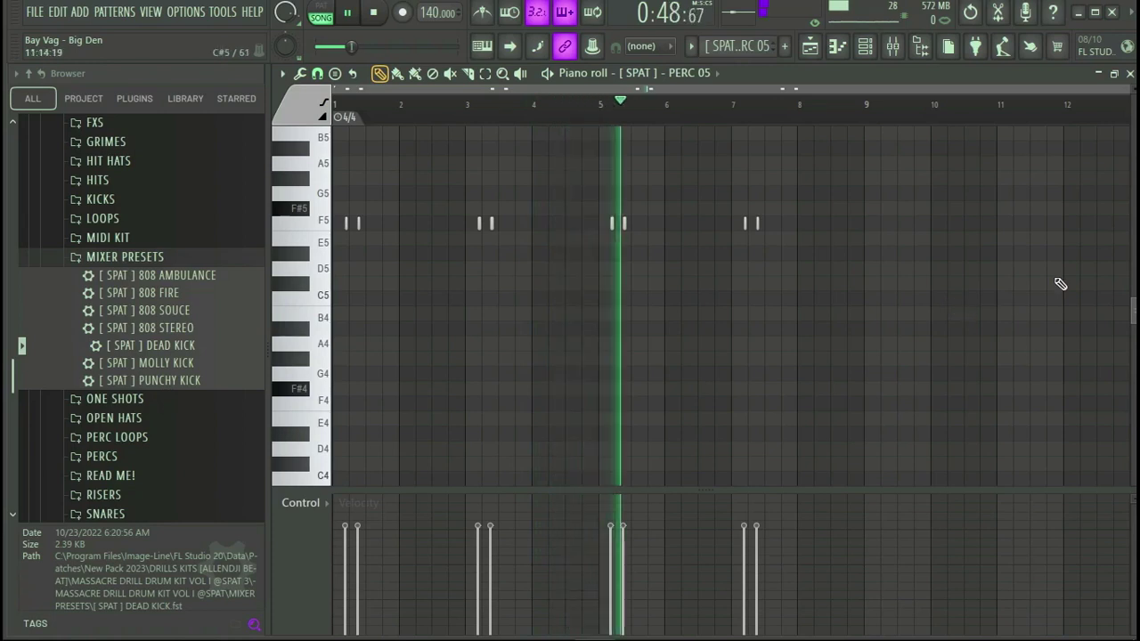
pyautogui.scroll(2, 931, 325)
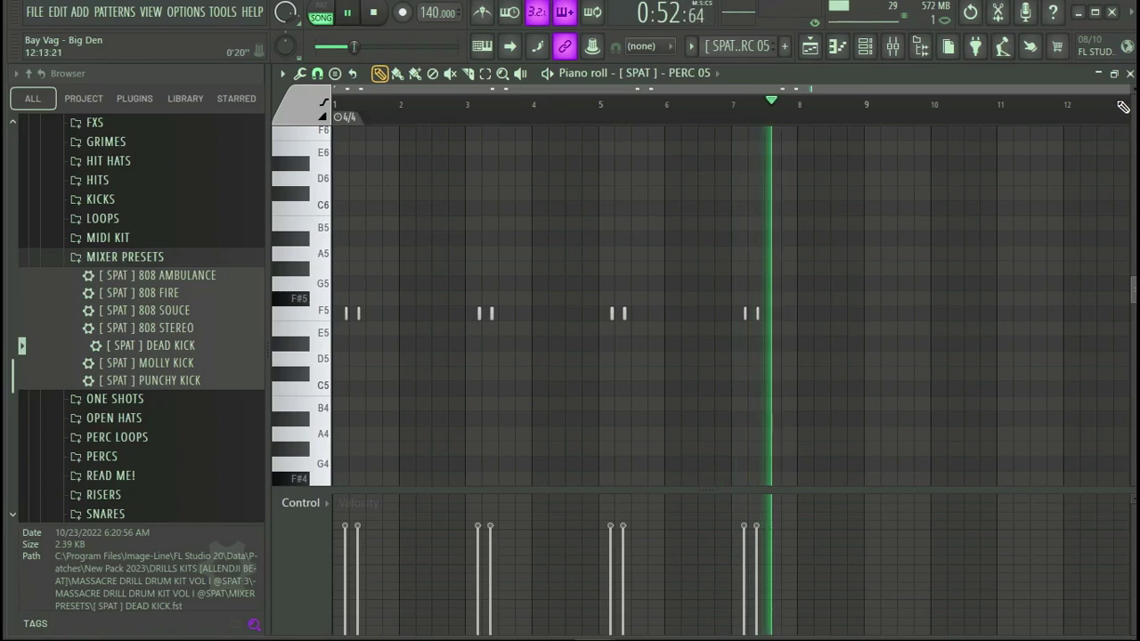
pyautogui.press('space')
pyautogui.click(1130, 73)
pyautogui.scroll(-1, 668, 386)
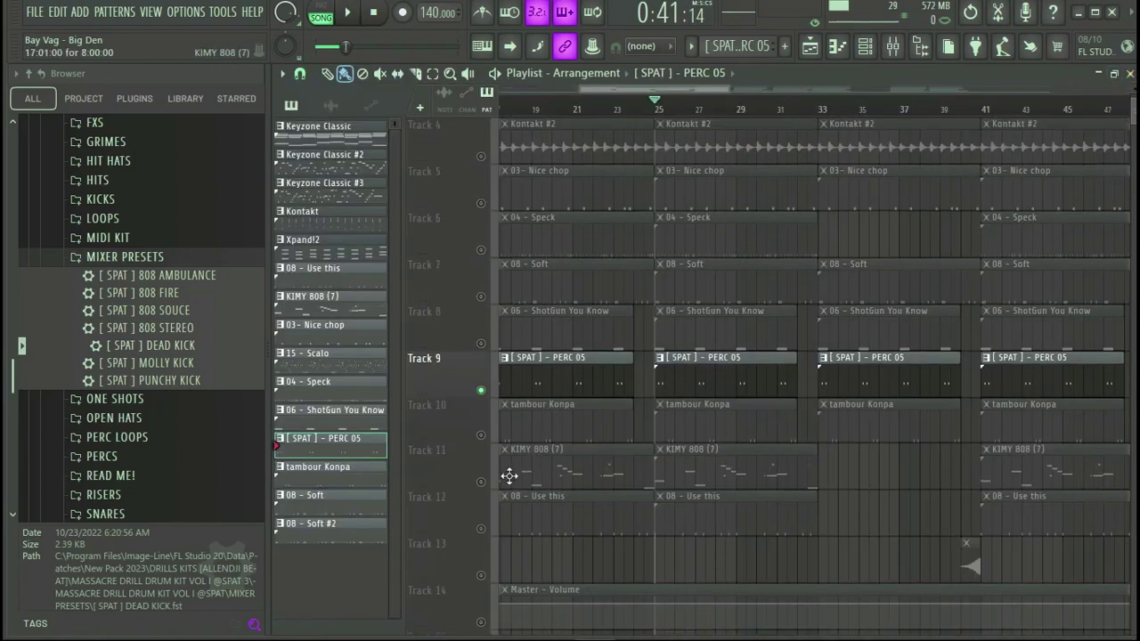
# Play the tambour Konpa pattern on Track 10 in its piano roll, and return to the Playlist
pyautogui.doubleClick(674, 407)
pyautogui.press('space')
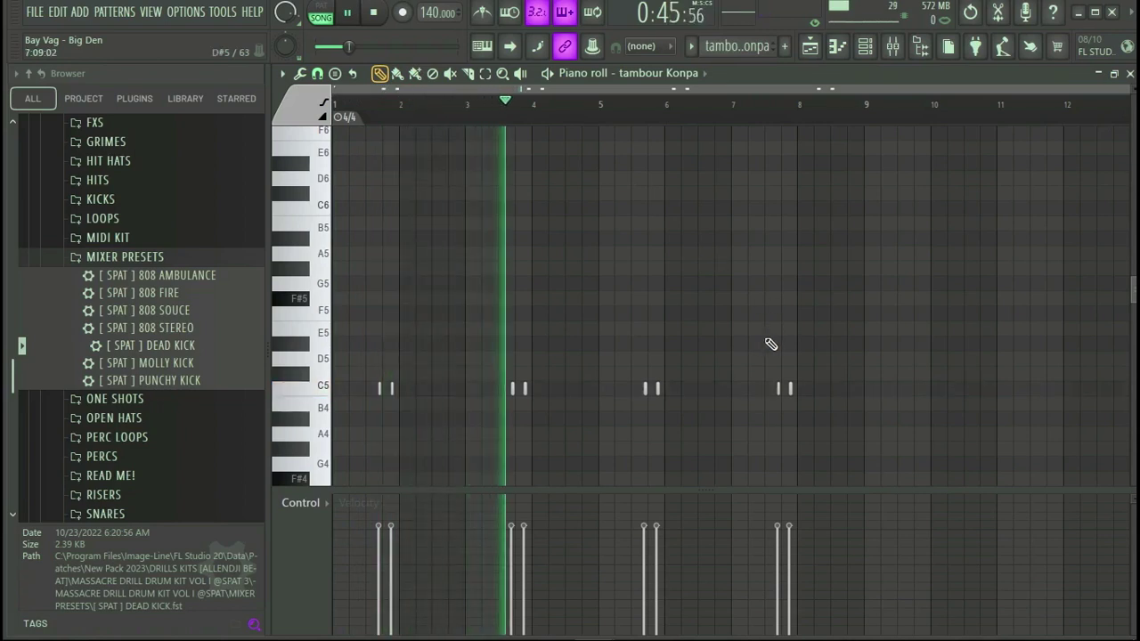
pyautogui.click(1131, 73)
pyautogui.press('space')
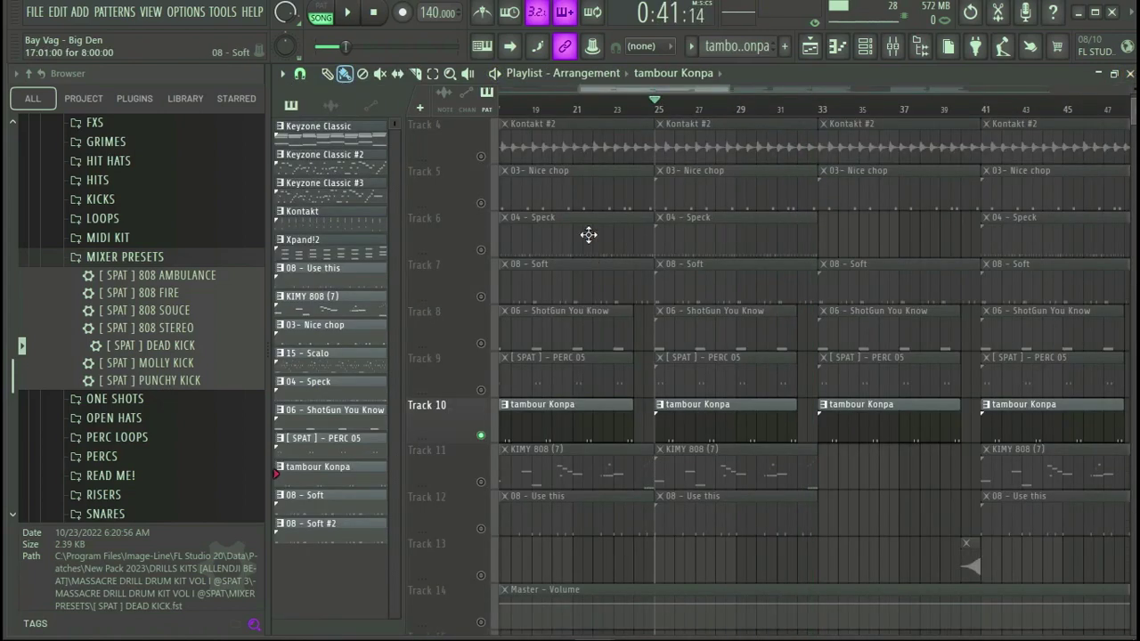
# Leave only Tracks 5 to 10 unmuted in the Playlist and play them together
pyautogui.rightClick(481, 204)
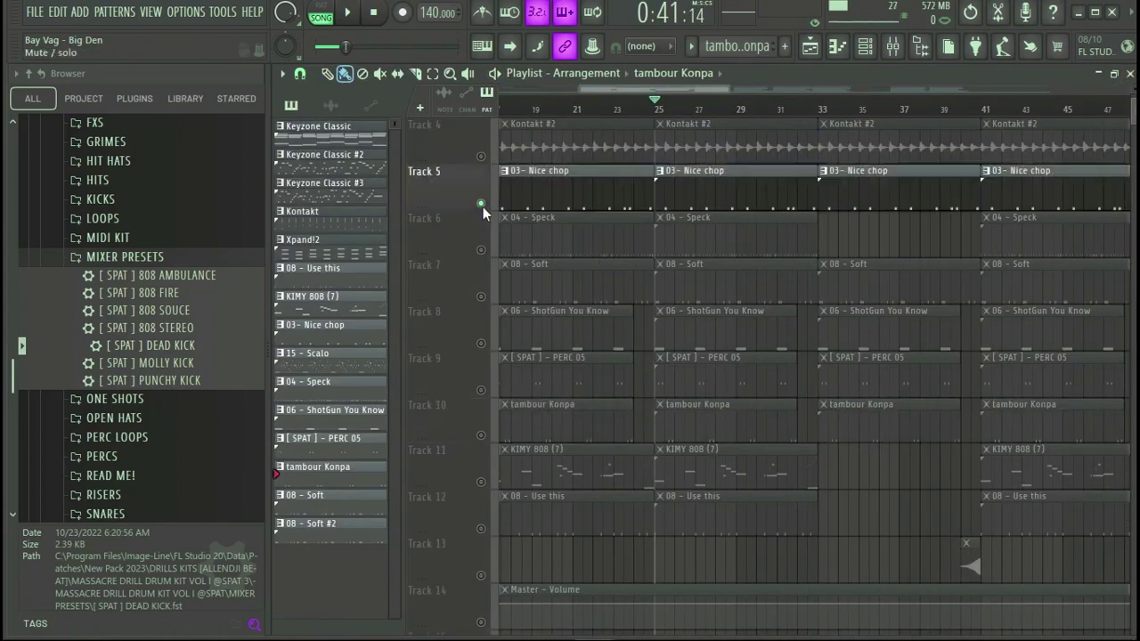
pyautogui.click(482, 249)
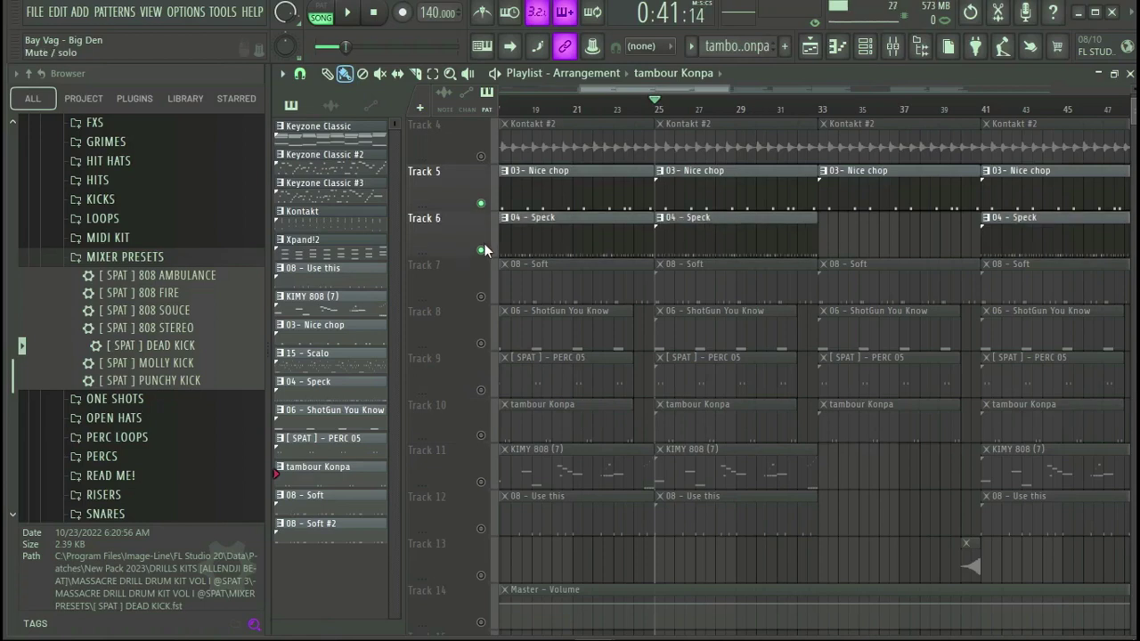
pyautogui.click(480, 298)
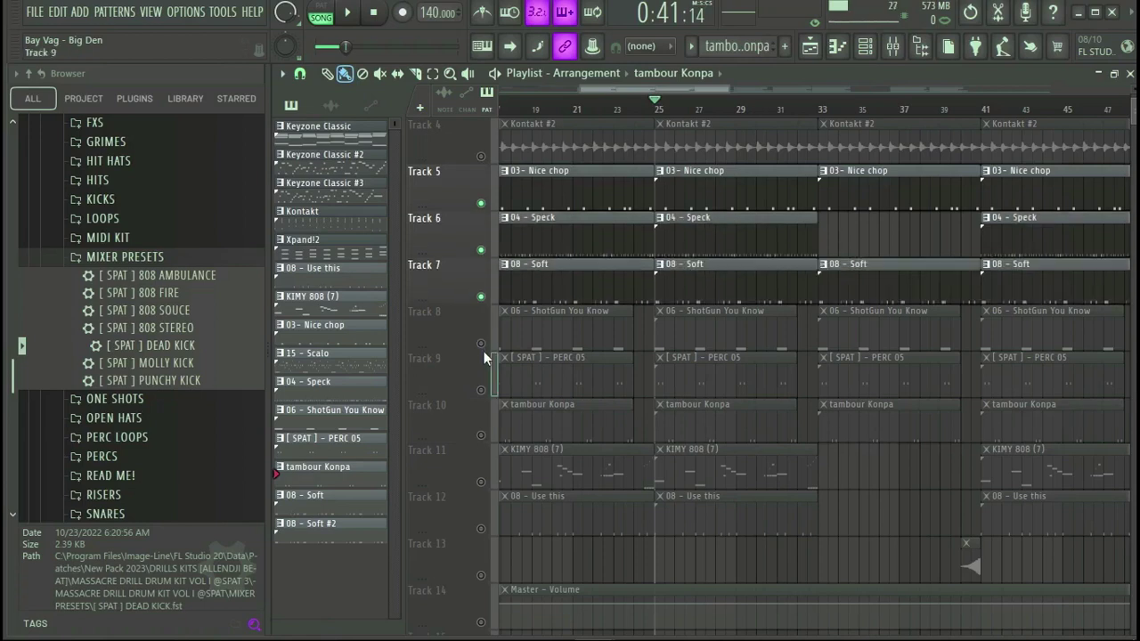
pyautogui.moveTo(483, 344); pyautogui.dragTo(482, 435)
pyautogui.press('space')
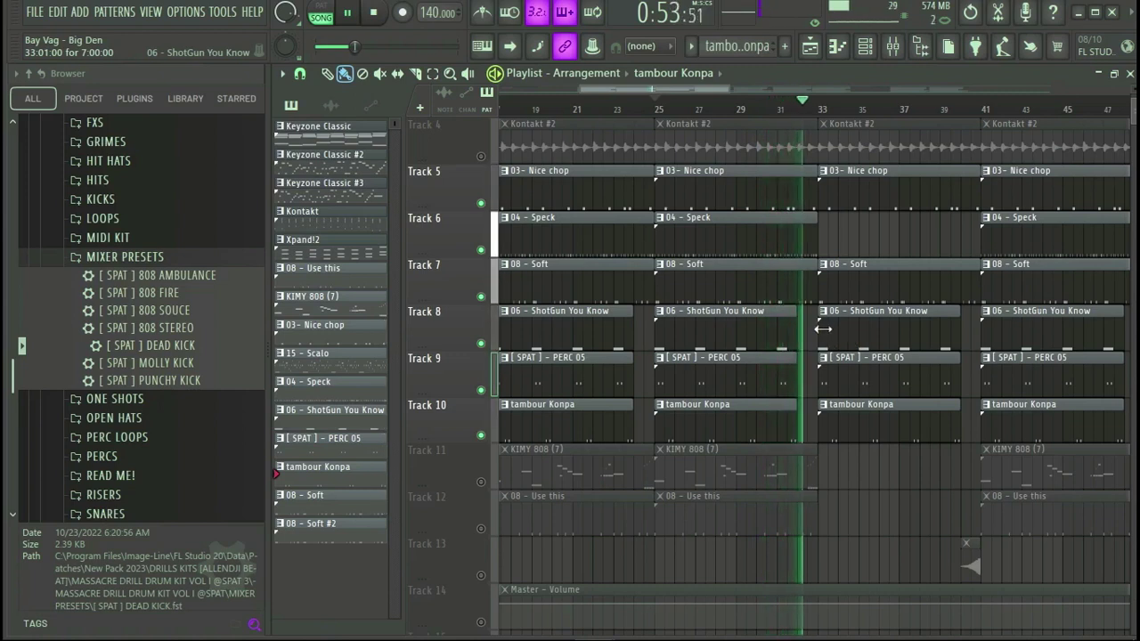
pyautogui.press('space')
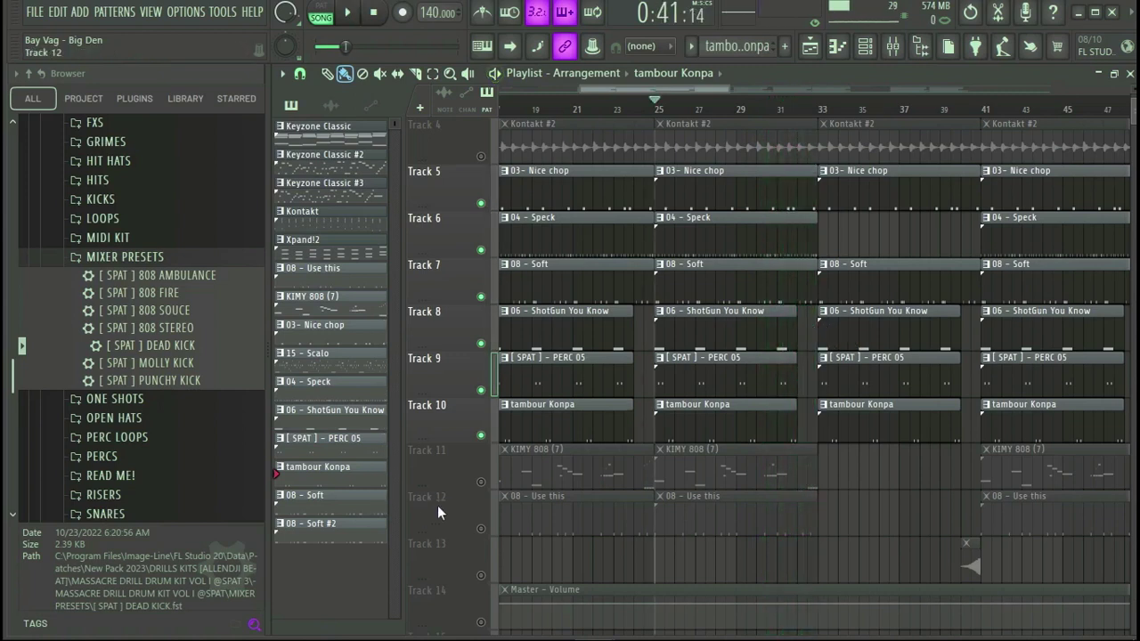
# Solo Track 11 and play the KIMY 808 (7) pattern from its start in the piano roll, and return to the Playlist
pyautogui.keyDown('ctrl'); pyautogui.click(481, 484); pyautogui.keyUp('ctrl')
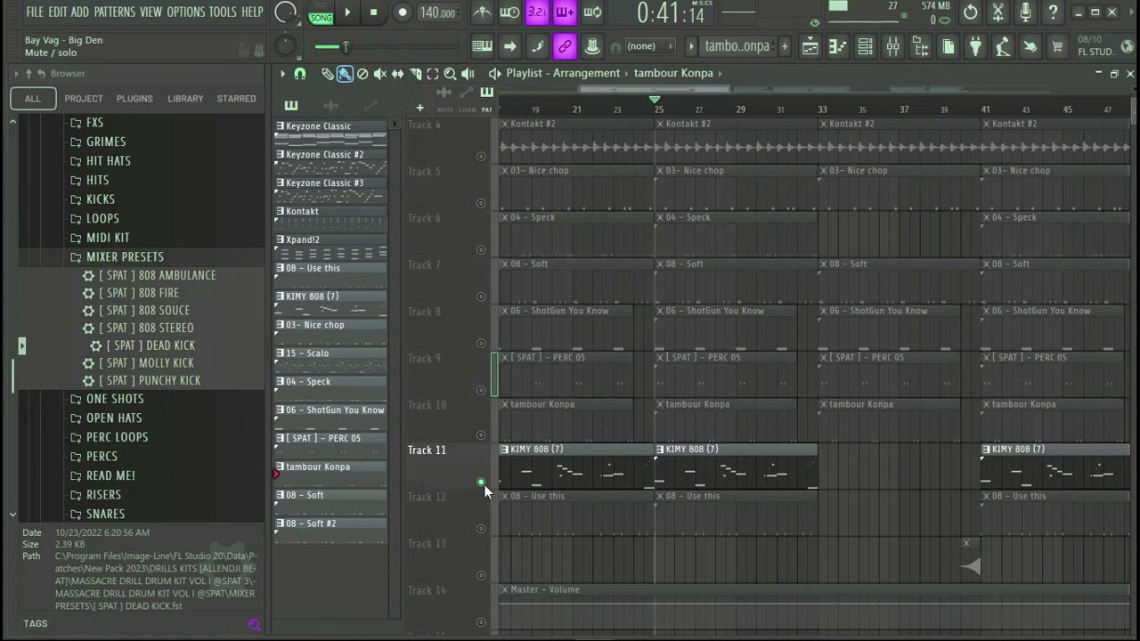
pyautogui.doubleClick(716, 481)
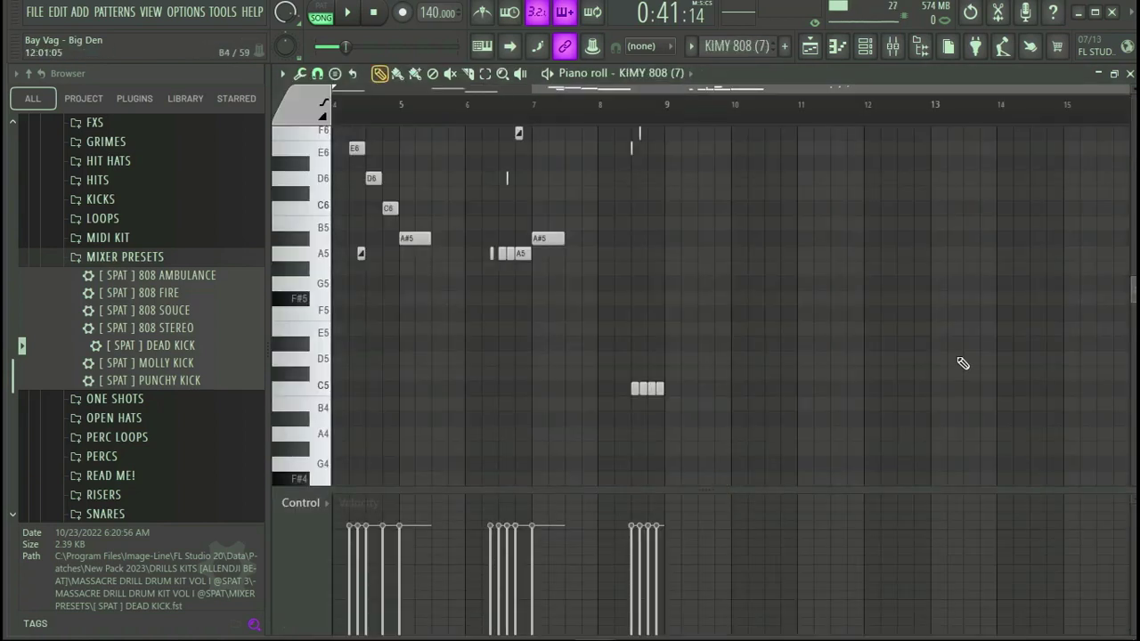
pyautogui.scroll(2, 864, 108)
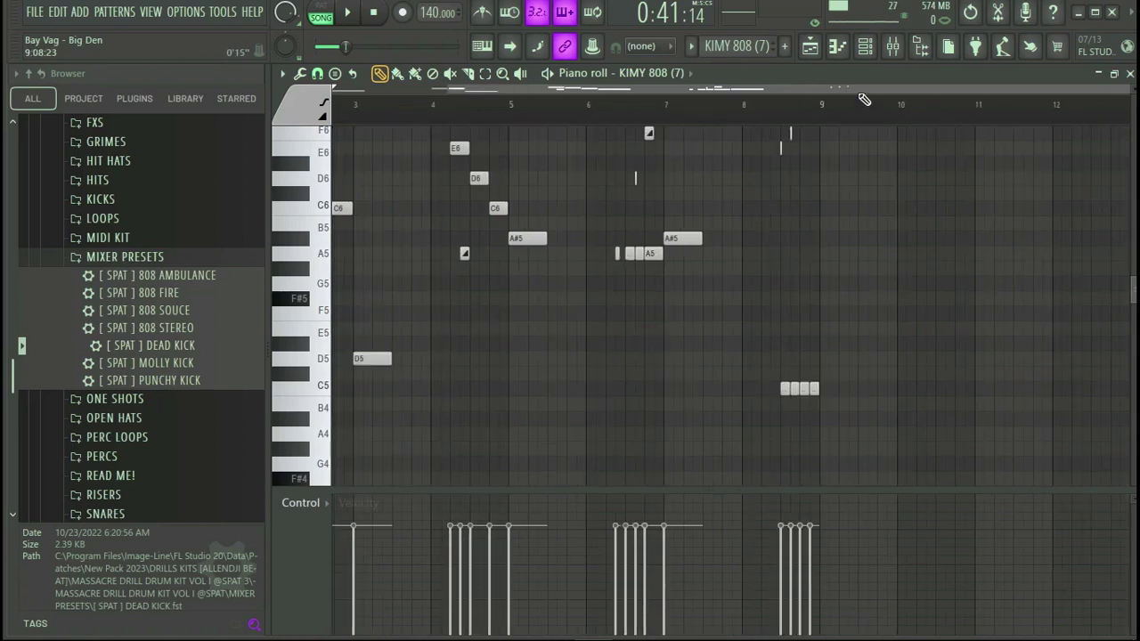
pyautogui.scroll(3, 930, 307)
pyautogui.press('space')
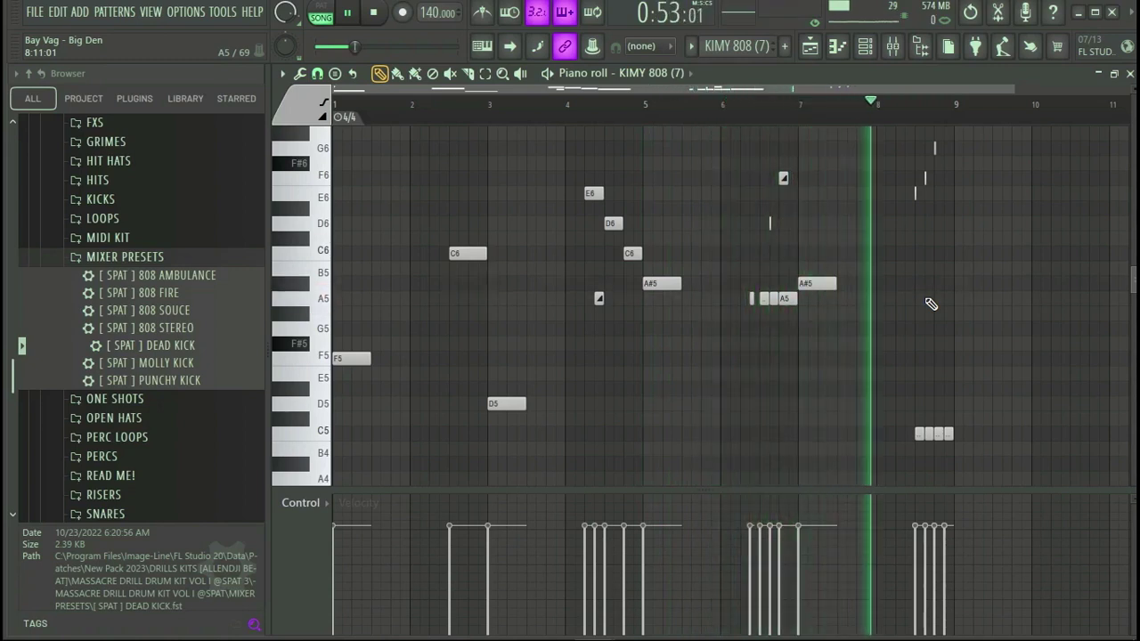
pyautogui.scroll(2, 930, 304)
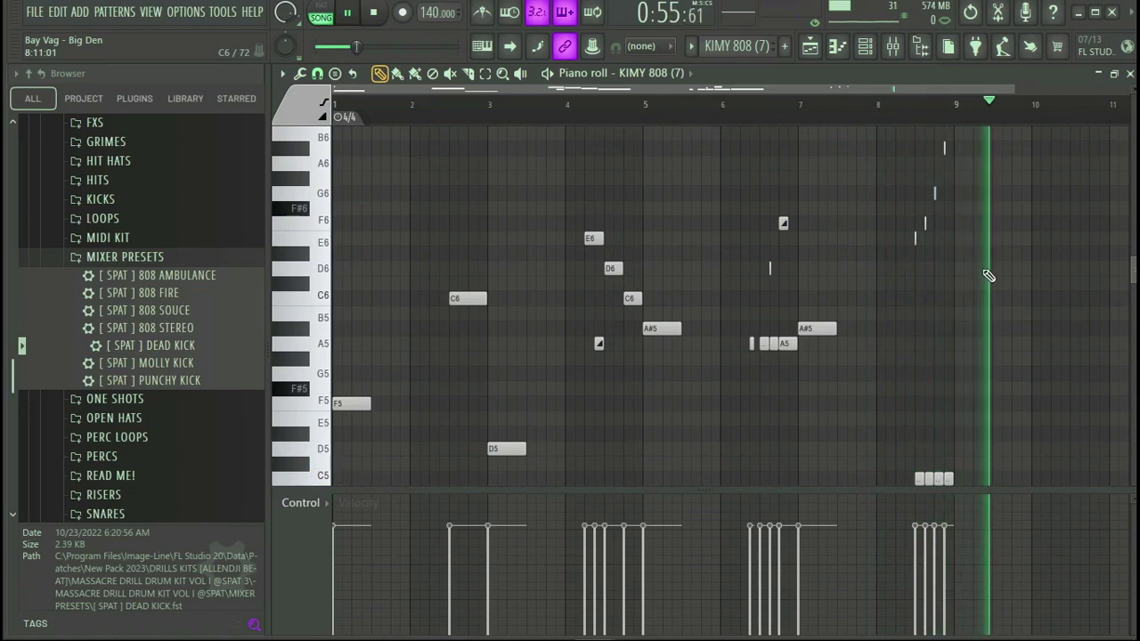
pyautogui.press('space')
pyautogui.click(1129, 74)
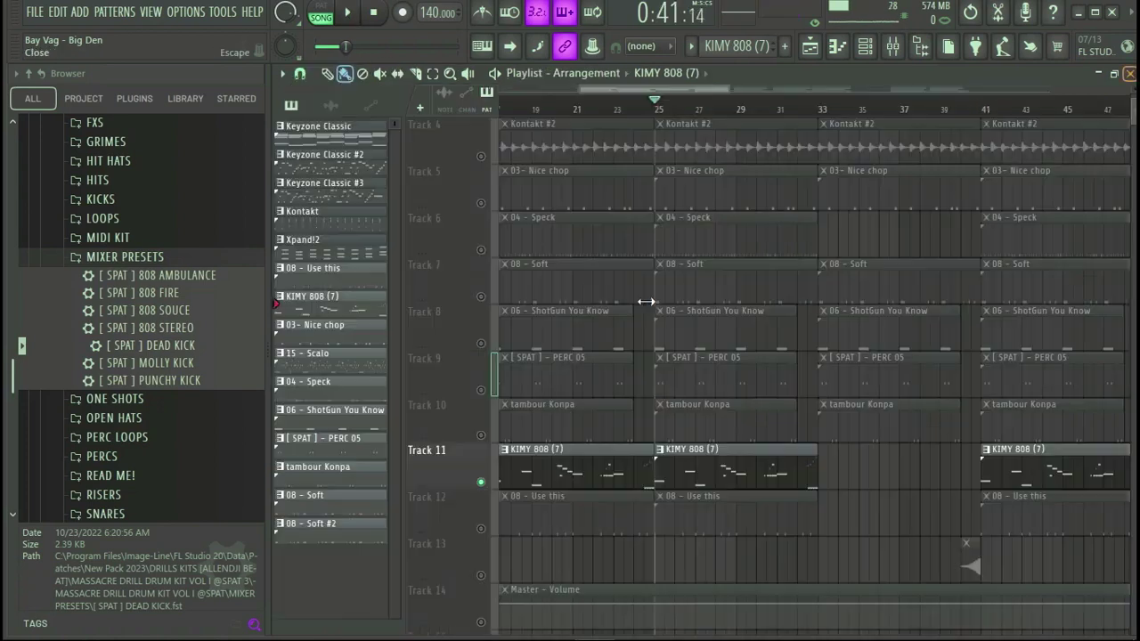
# Solo Track 12 and play the 08 - Use this pattern from its start in the piano roll, and return to the Playlist
pyautogui.click(482, 530)
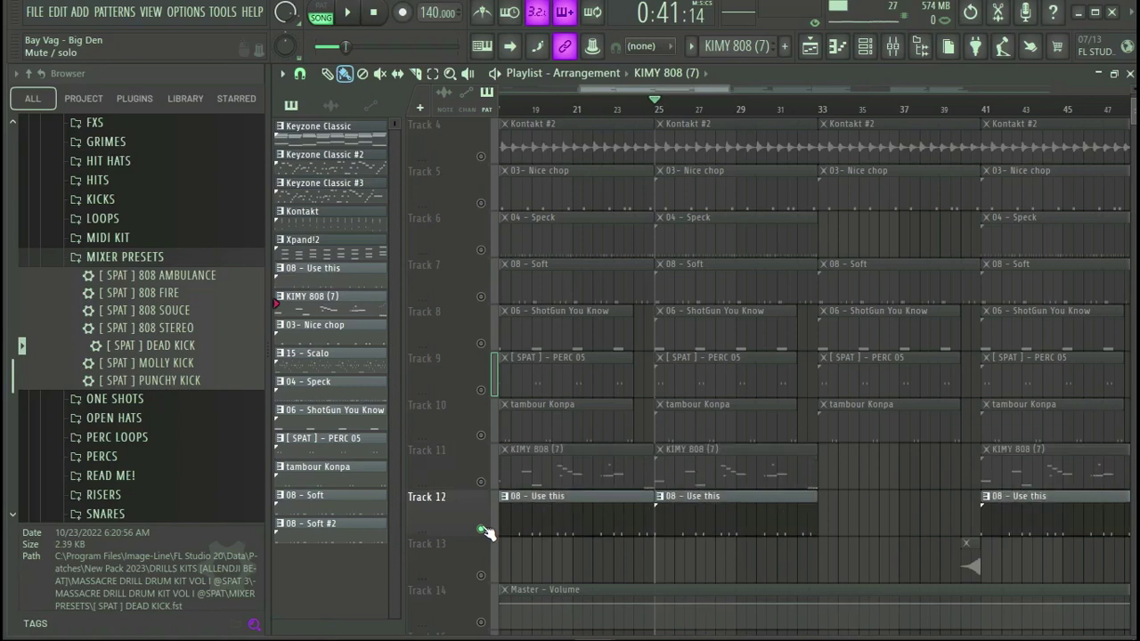
pyautogui.doubleClick(686, 529)
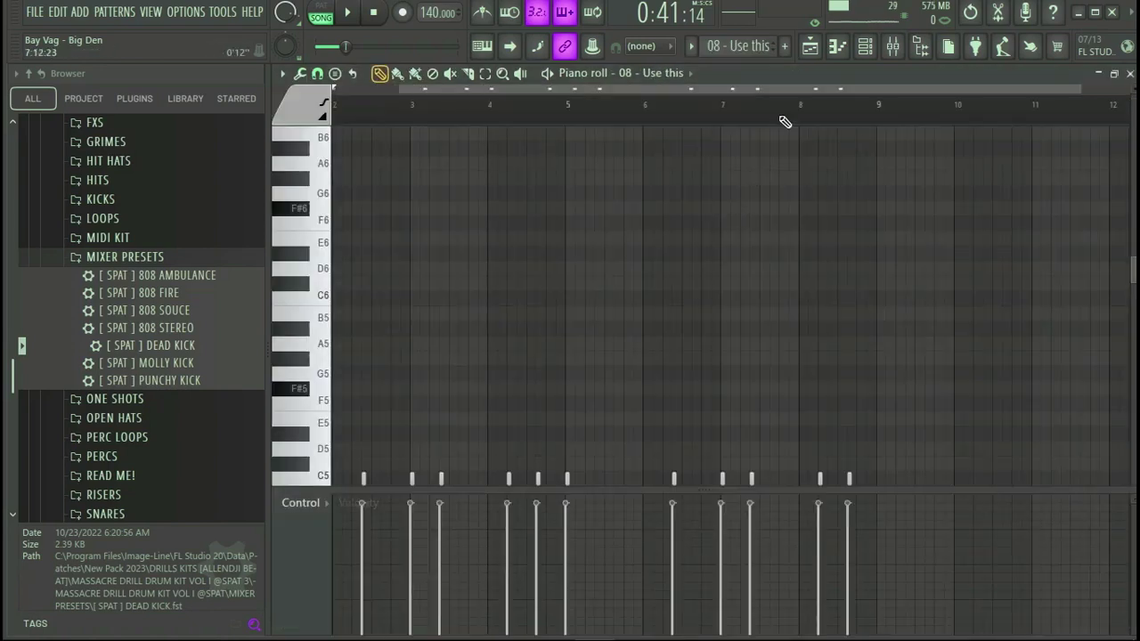
pyautogui.scroll(-1, 785, 121)
pyautogui.scroll(-3, 780, 231)
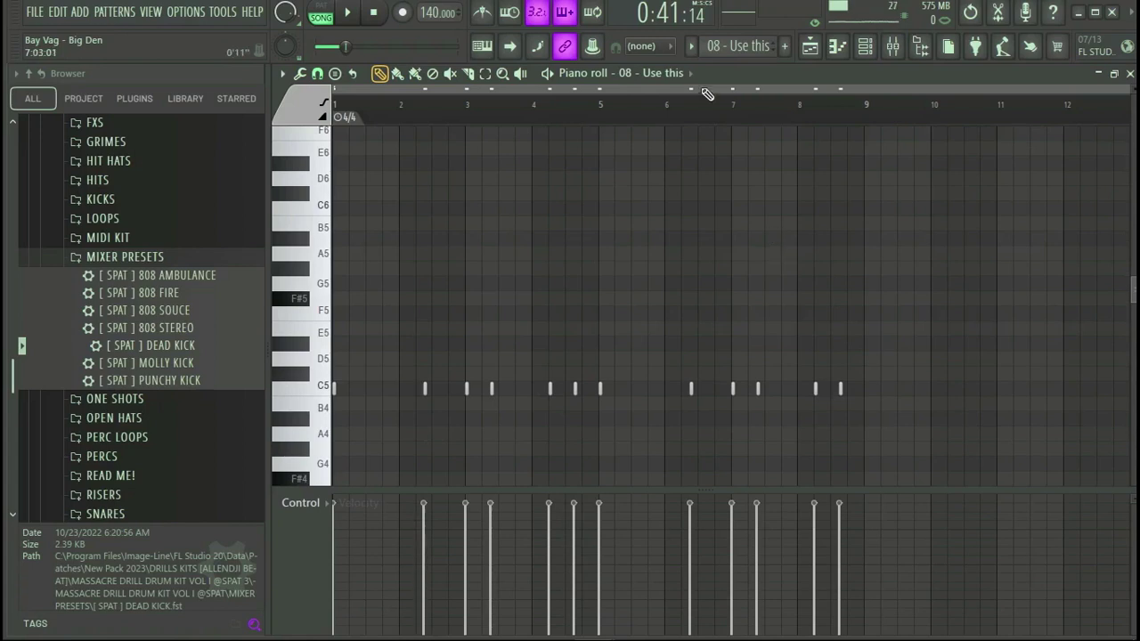
pyautogui.press('space')
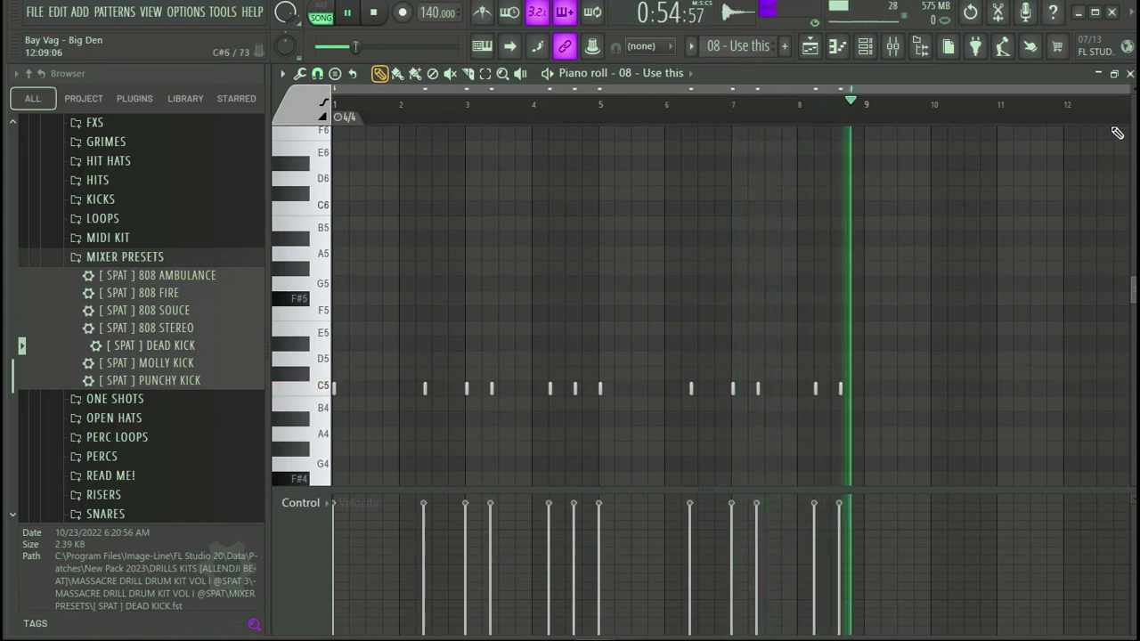
pyautogui.hotkey('ctrl', 's')
pyautogui.press('F5')
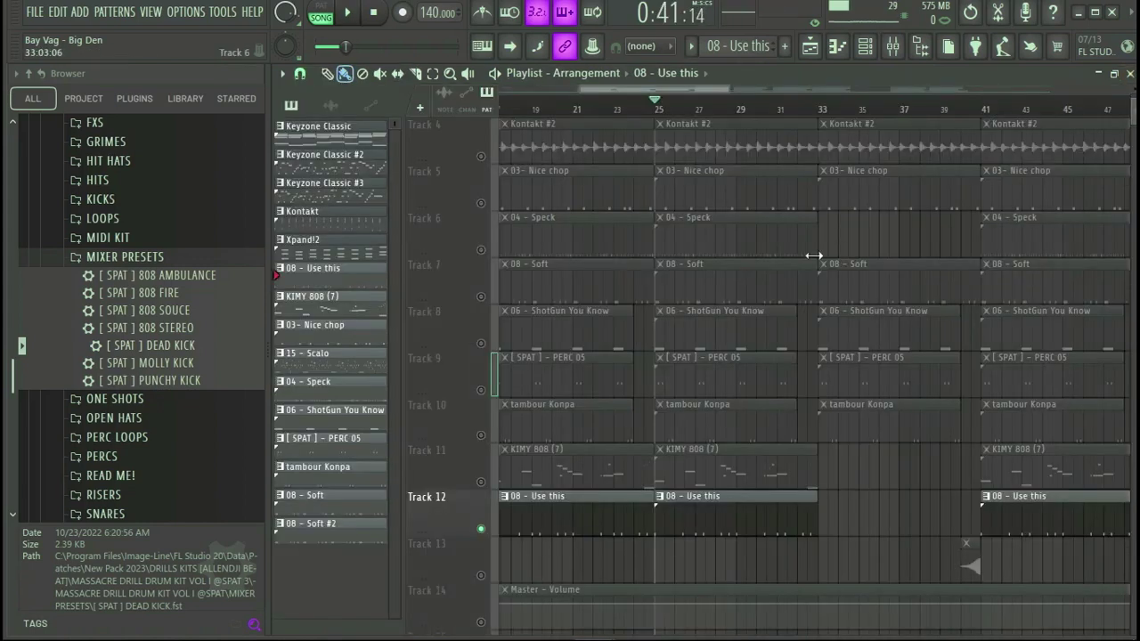
# Unmute Tracks 5 to 11 and play them together with Track 12 in the Playlist
pyautogui.click(482, 477)
pyautogui.click(483, 436)
pyautogui.click(487, 394)
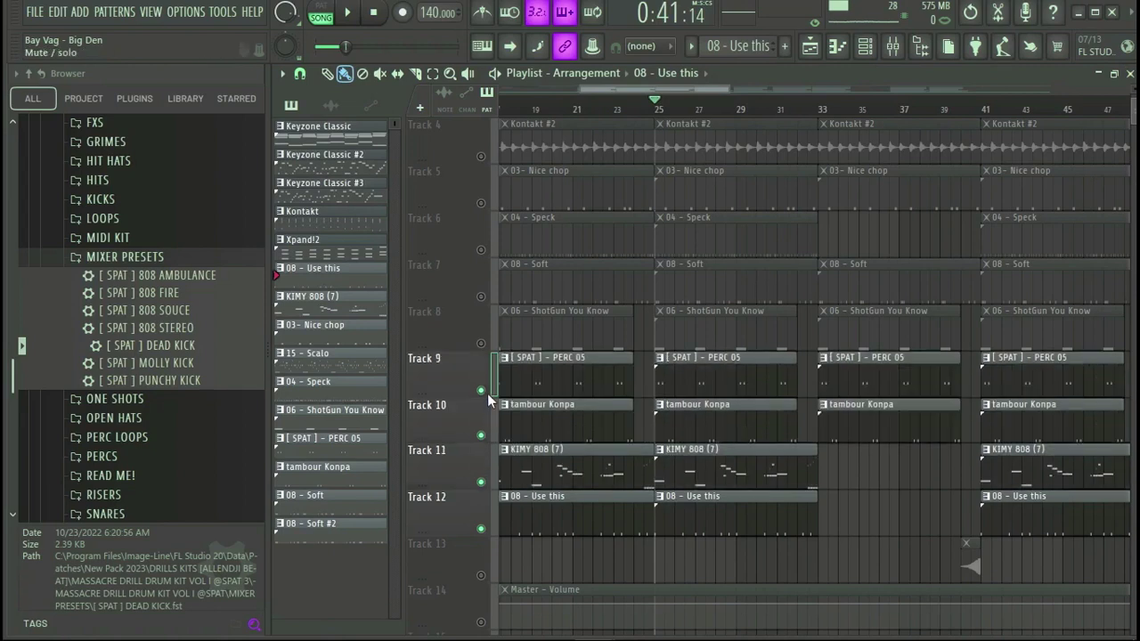
pyautogui.click(481, 342)
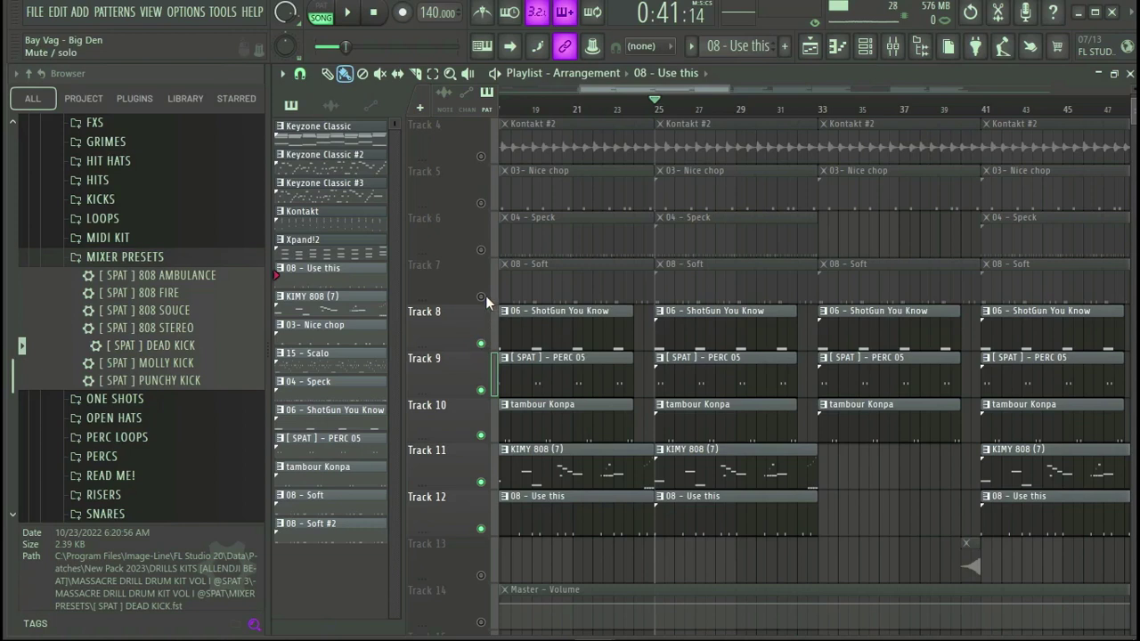
pyautogui.click(486, 295)
pyautogui.click(482, 251)
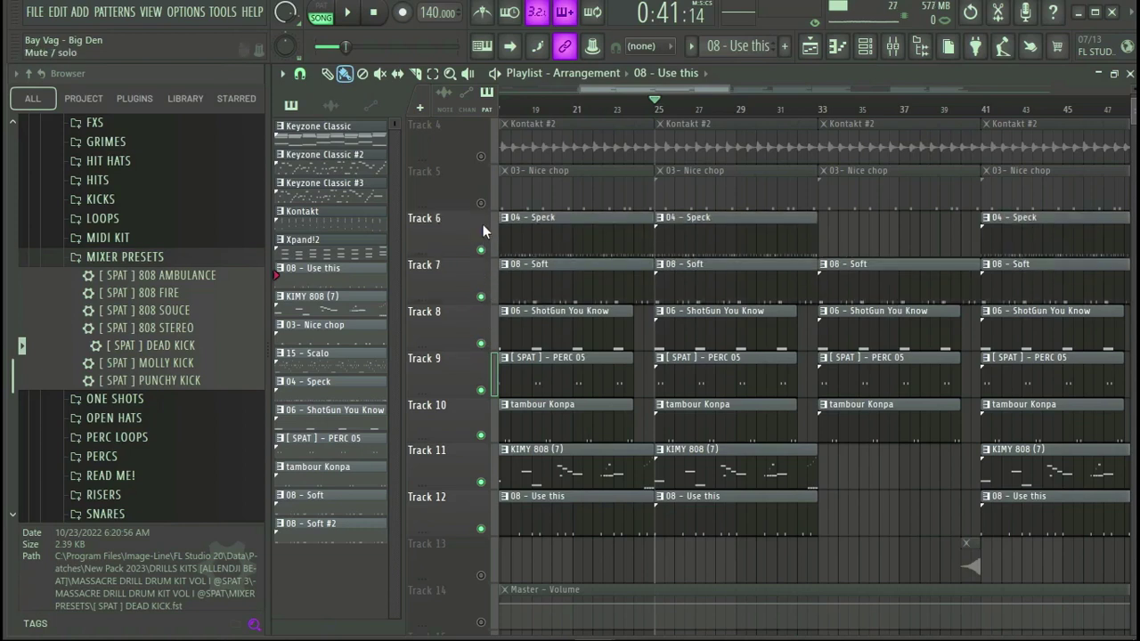
pyautogui.click(481, 204)
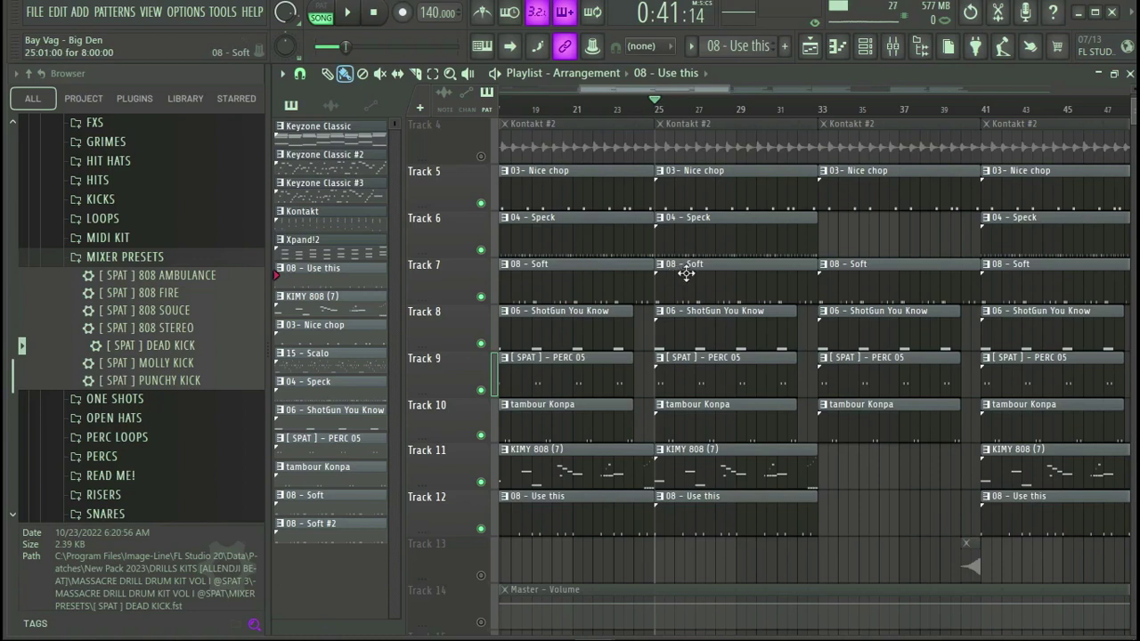
pyautogui.press('space')
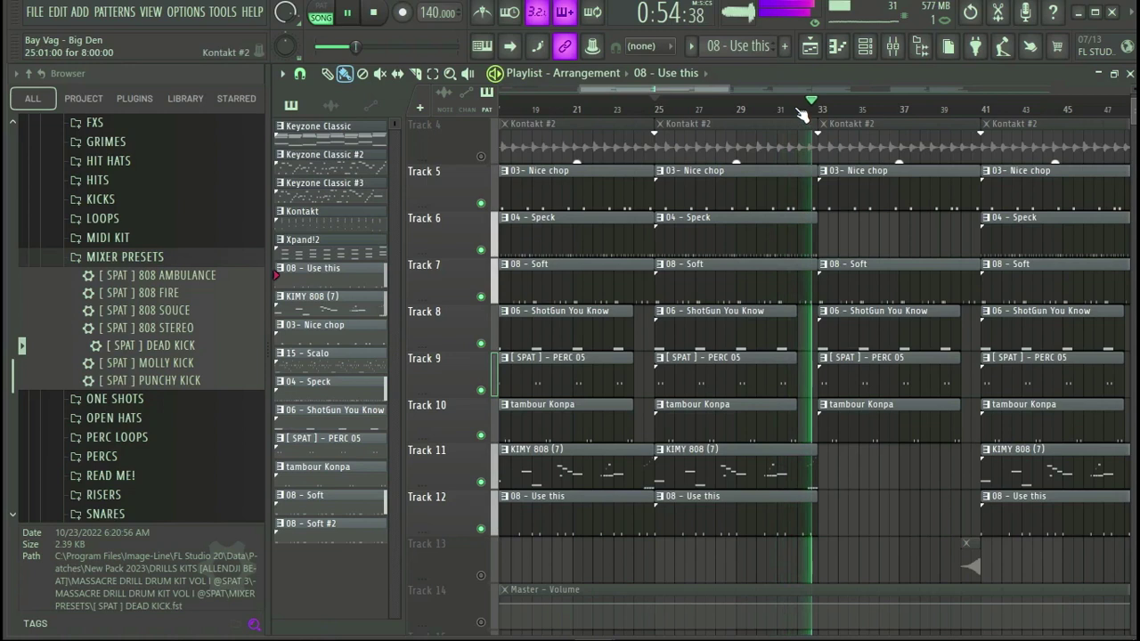
pyautogui.press('space')
# Return the song position to the start of the arrangement and unmute the Keyzone Classic track
pyautogui.scroll(-1, 801, 110)
pyautogui.scroll(-4, 801, 111)
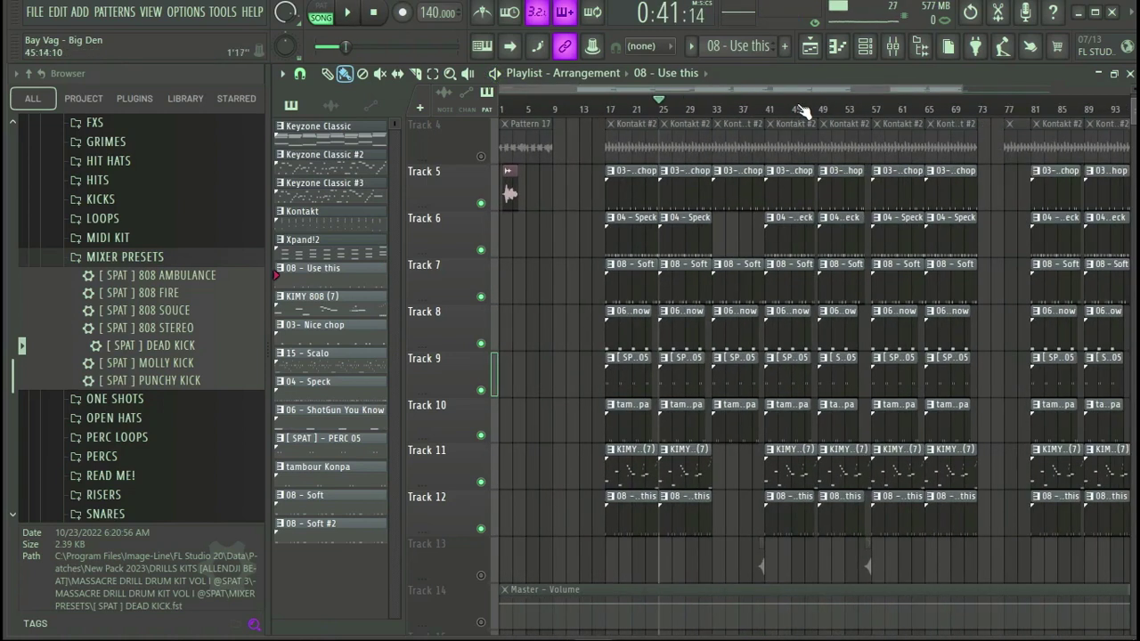
pyautogui.scroll(-2, 911, 433)
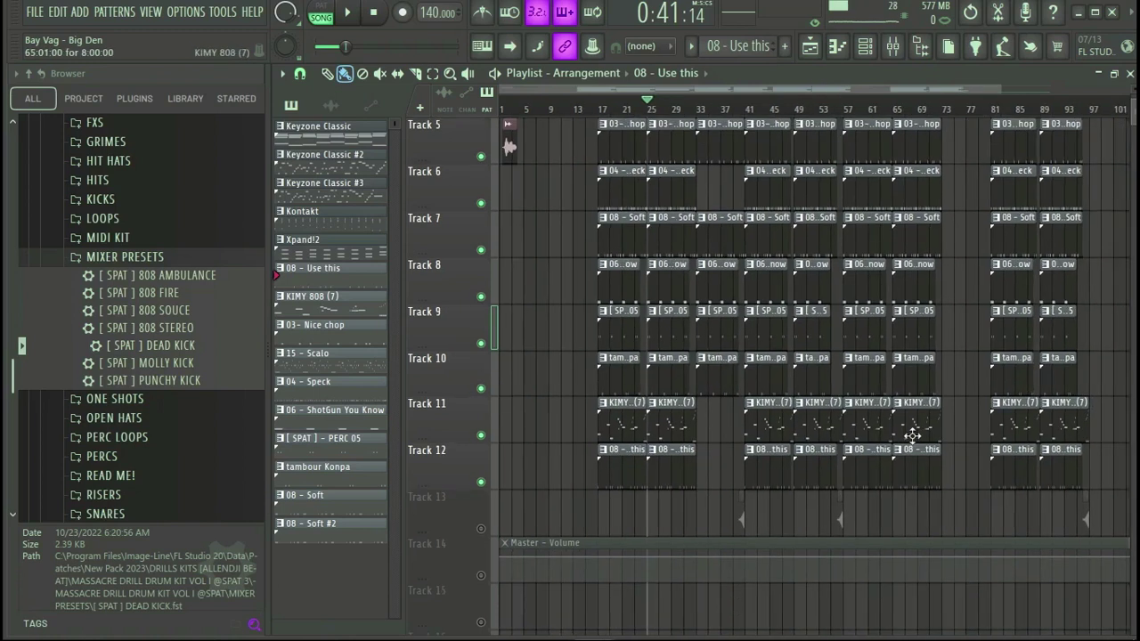
pyautogui.scroll(4, 911, 445)
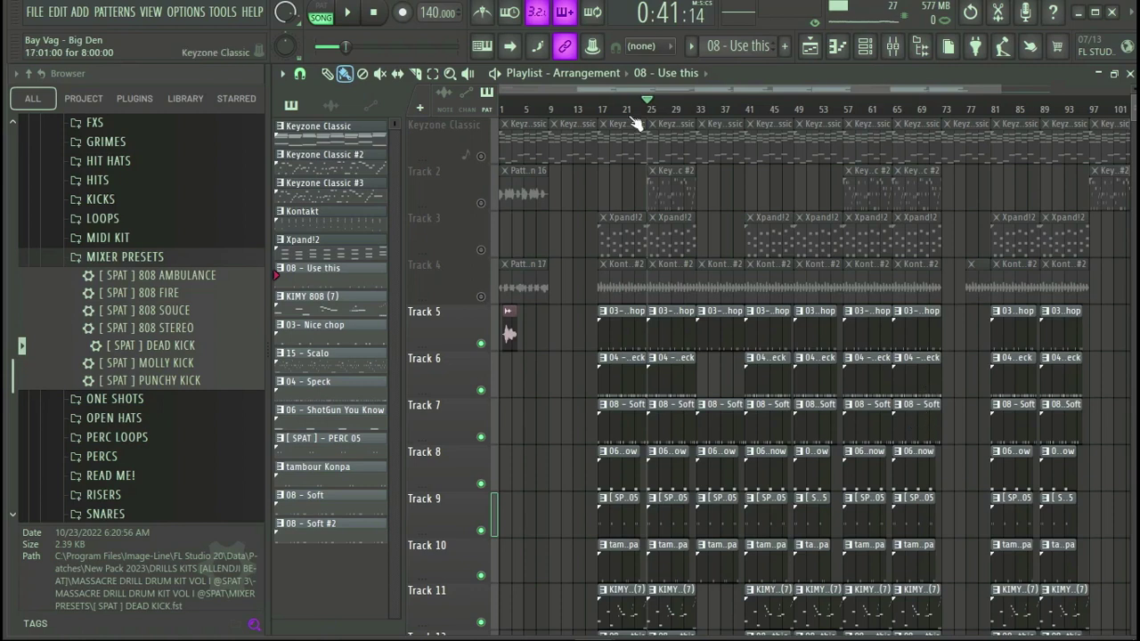
pyautogui.scroll(3, 656, 115)
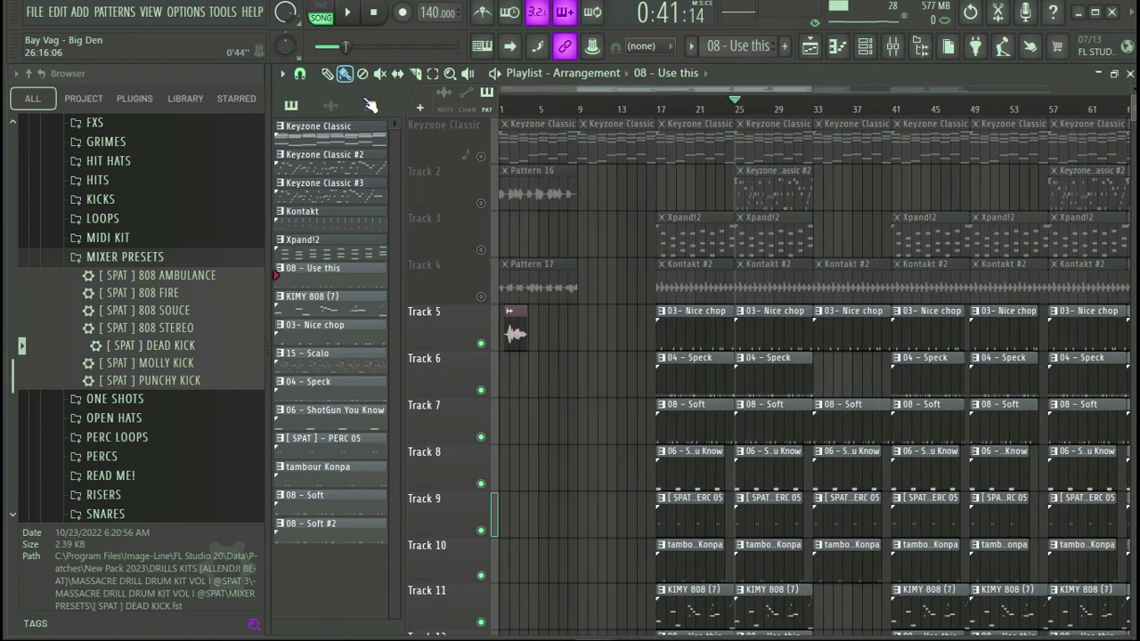
pyautogui.click(373, 15)
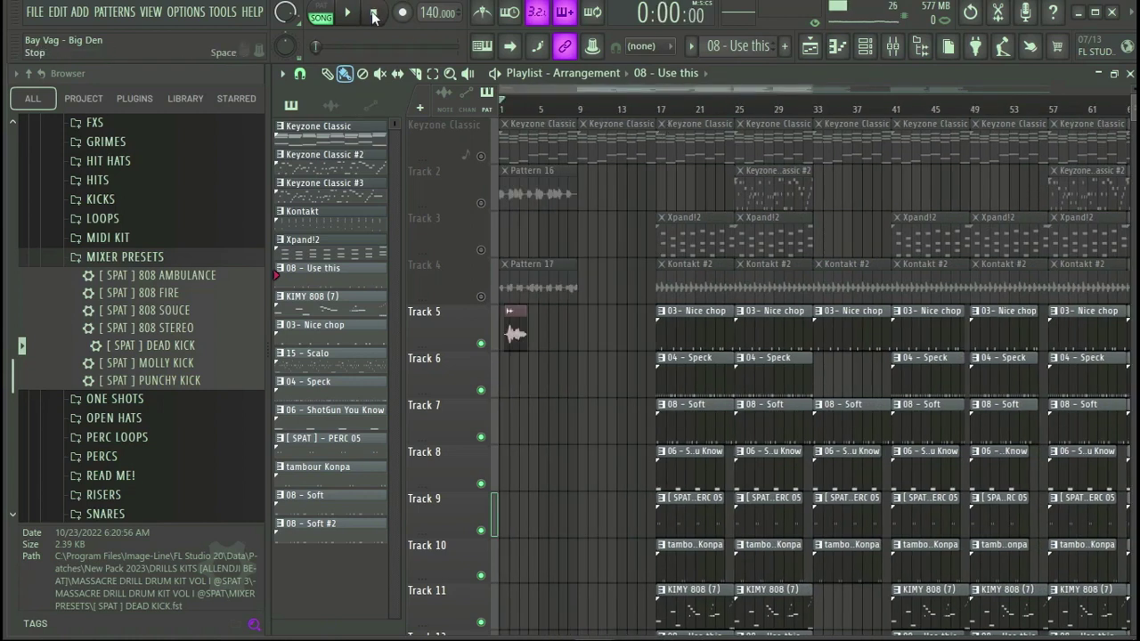
pyautogui.click(482, 154)
# Unmute Tracks 2 and 4 and play the intro of the arrangement from bar 1
pyautogui.scroll(1, 602, 98)
pyautogui.scroll(1, 602, 98)
pyautogui.scroll(1, 504, 105)
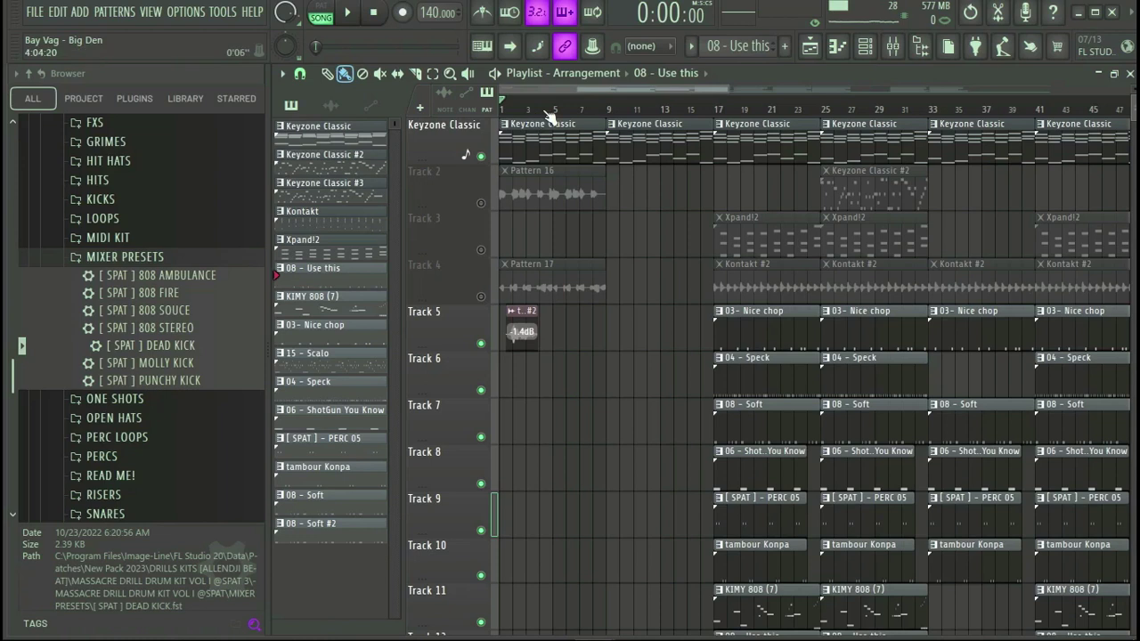
pyautogui.scroll(1, 574, 94)
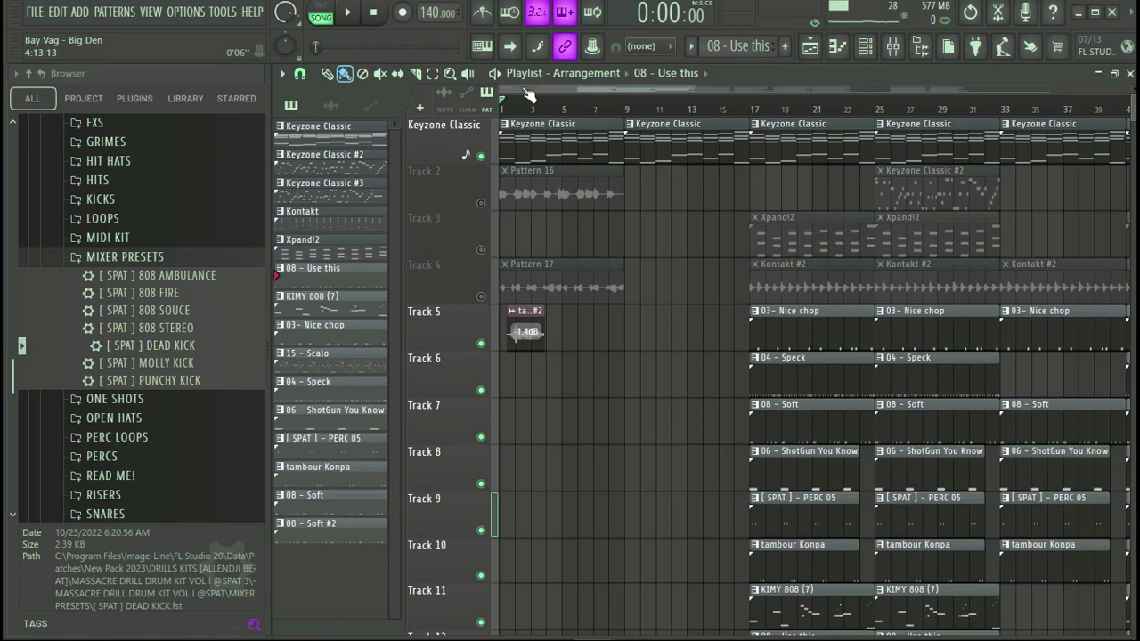
pyautogui.hotkey('ctrl', 'z')
pyautogui.press('space')
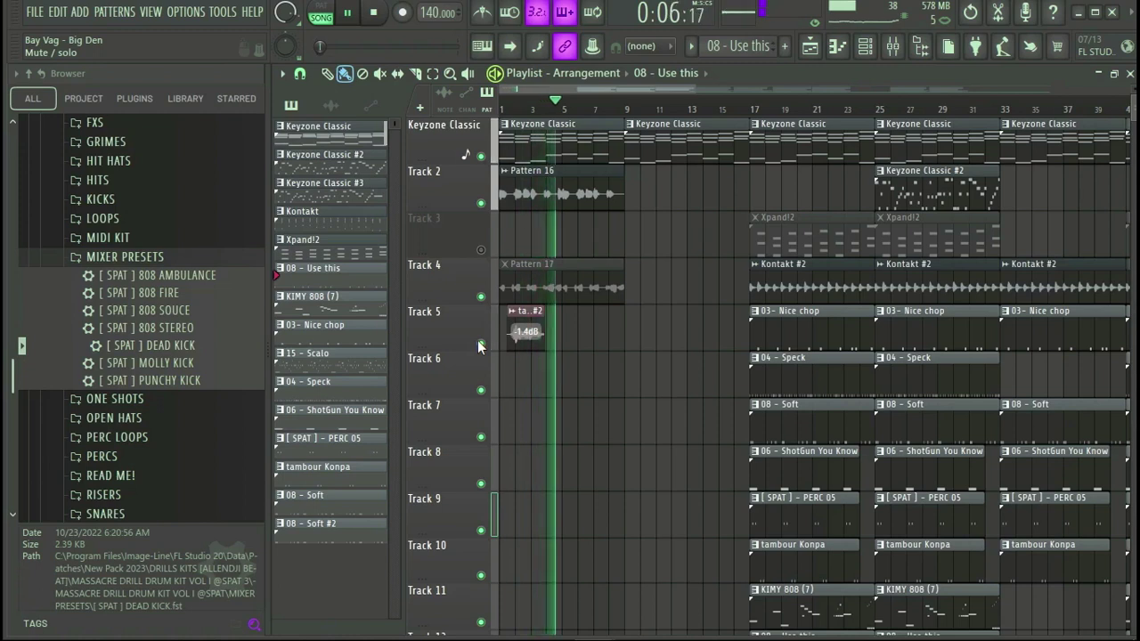
pyautogui.scroll(-3, 675, 107)
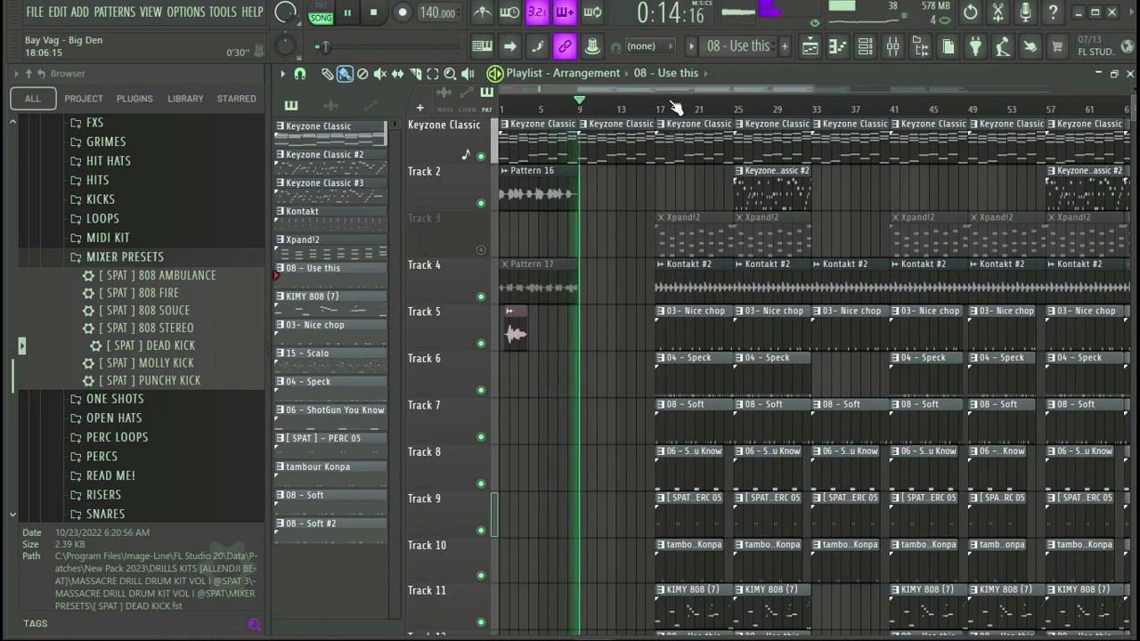
pyautogui.press('space')
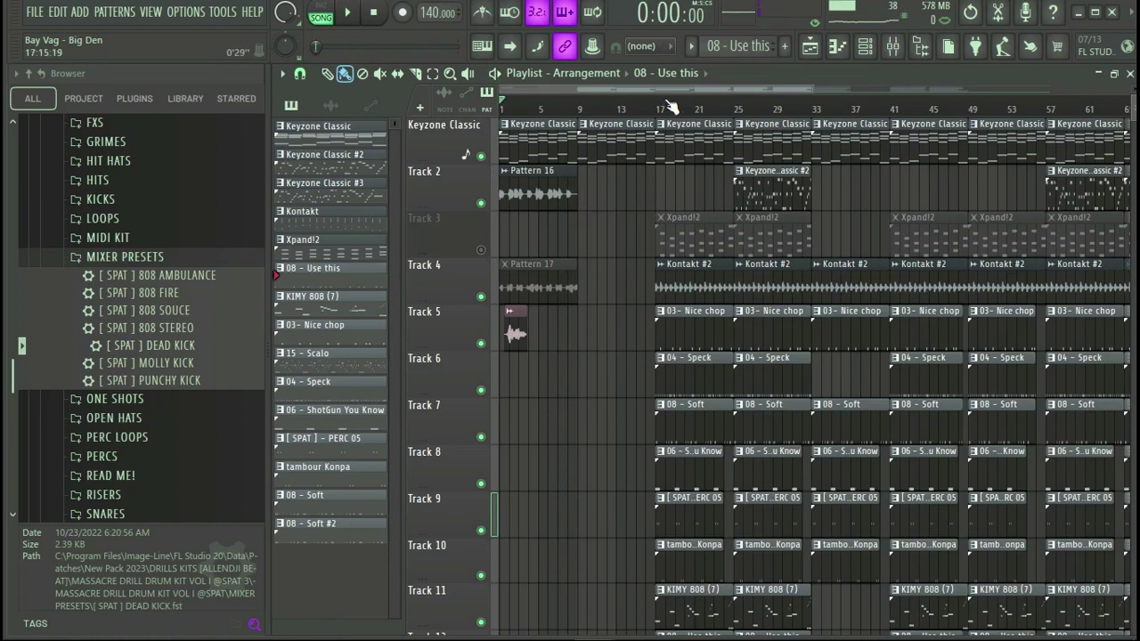
# Unmute Track 13, which holds the short audio clips below the drum patterns, in the Playlist
pyautogui.scroll(-3, 695, 118)
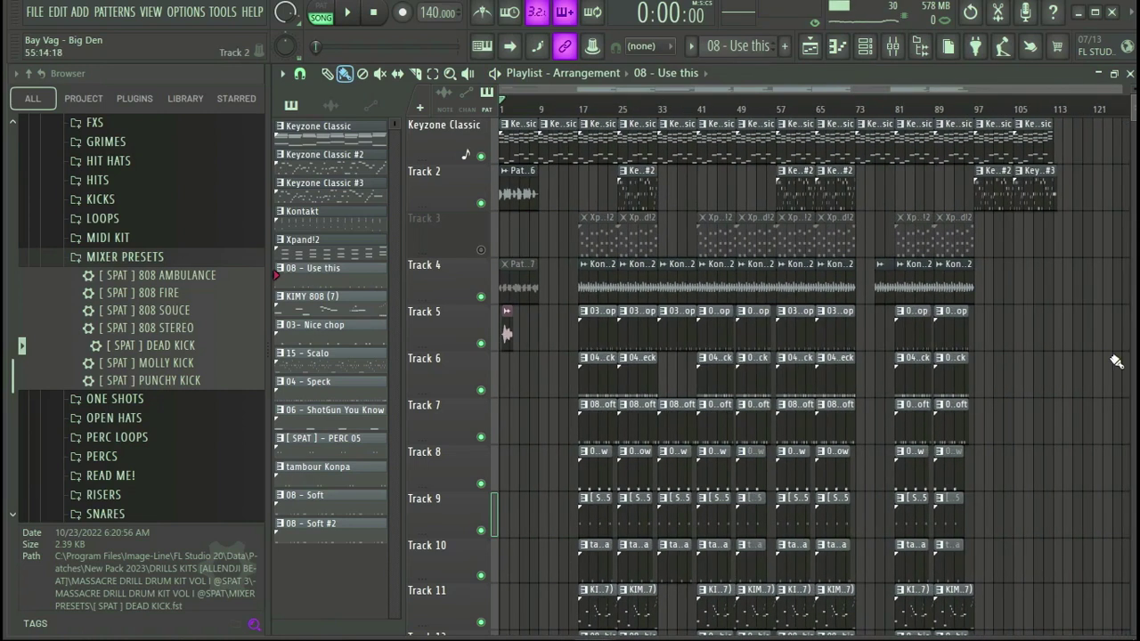
pyautogui.scroll(-4, 971, 317)
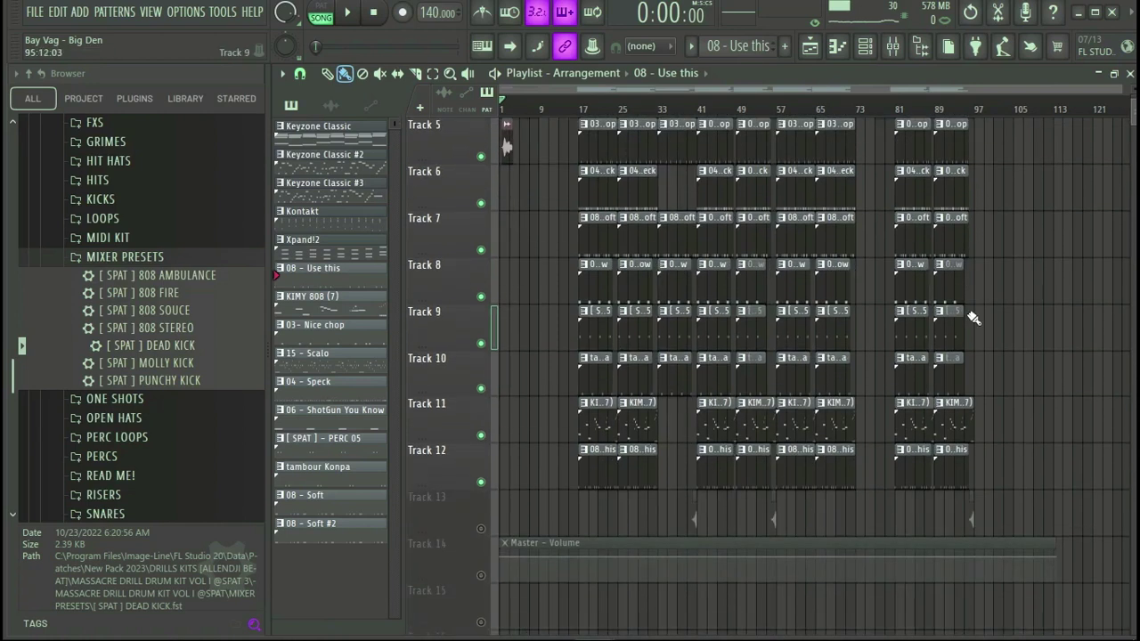
pyautogui.click(482, 529)
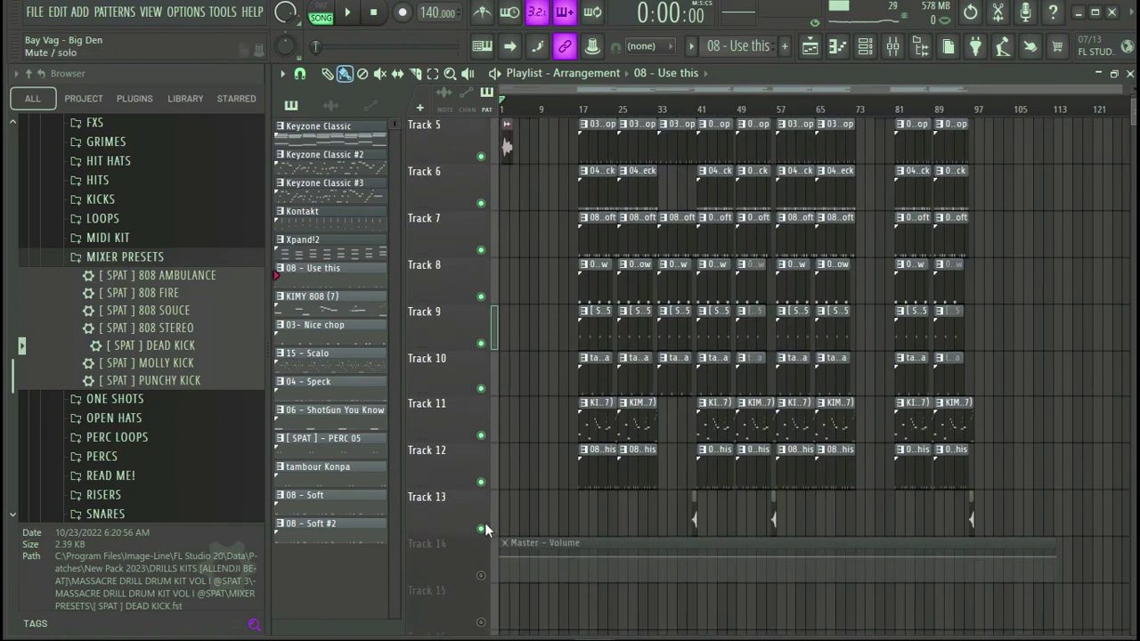
pyautogui.scroll(-3, 975, 354)
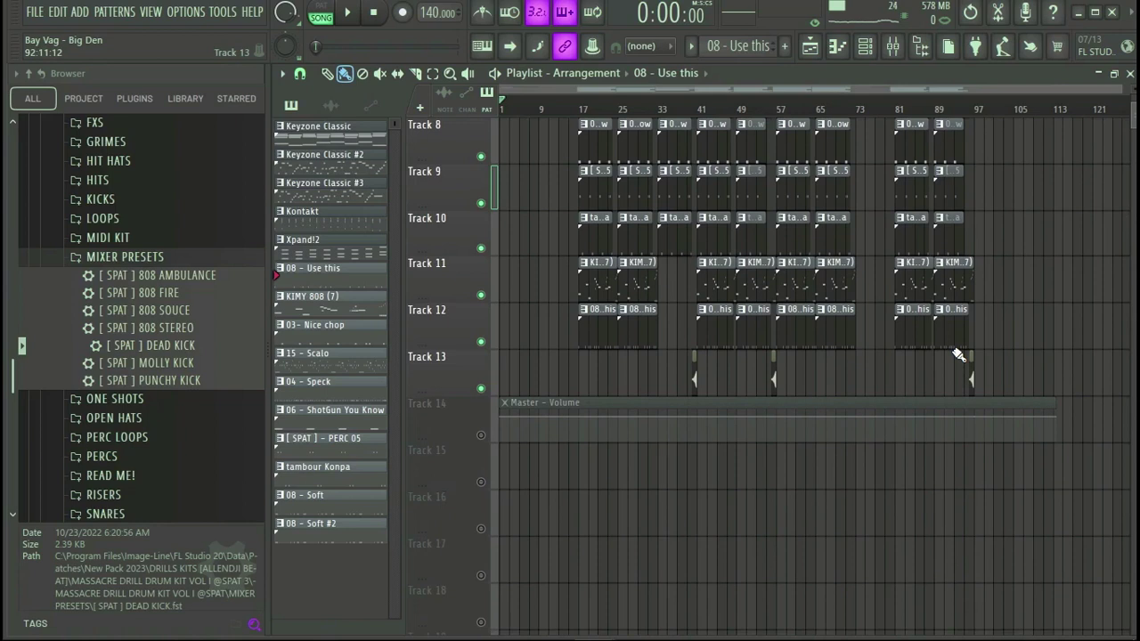
# Move the song position to bar 17 and unmute Track 3 with the Xpand!2 clips
pyautogui.scroll(7, 591, 178)
pyautogui.scroll(1, 585, 111)
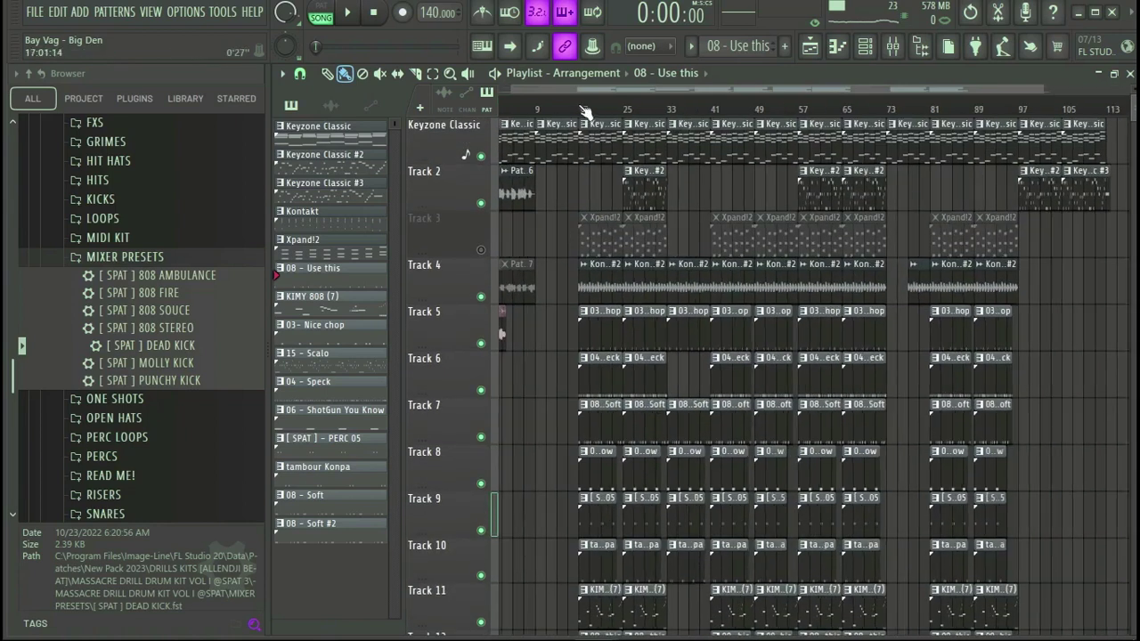
pyautogui.scroll(2, 585, 111)
pyautogui.click(585, 112)
pyautogui.click(480, 250)
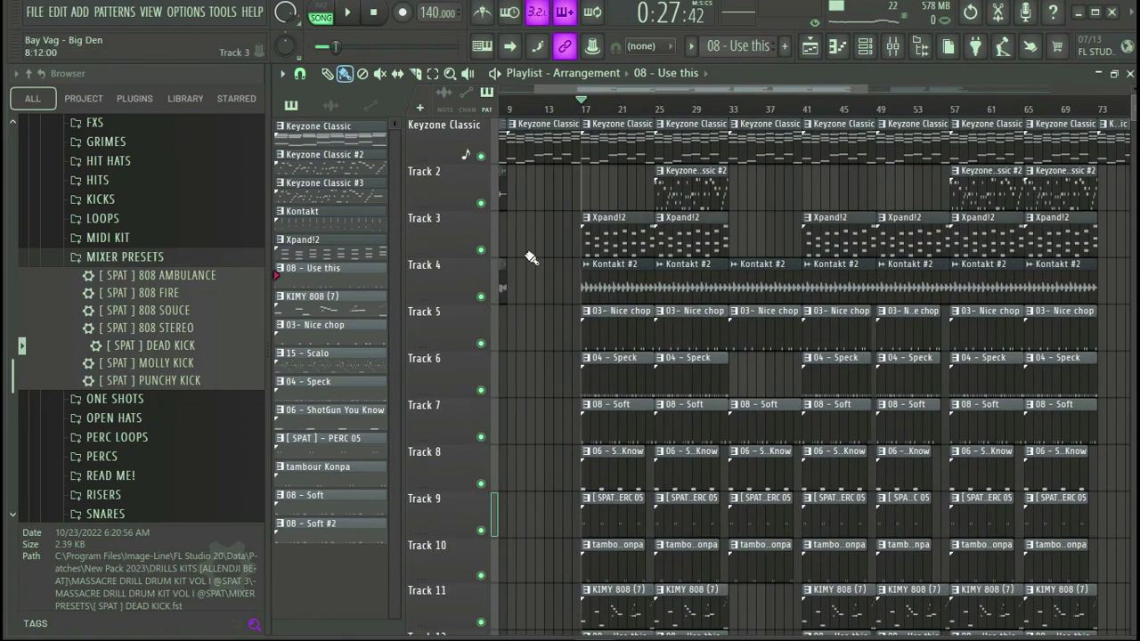
# Play the arrangement from bar 17 and review the clips on Tracks 2 to 13 and the later sections during playback
pyautogui.scroll(-3, 675, 278)
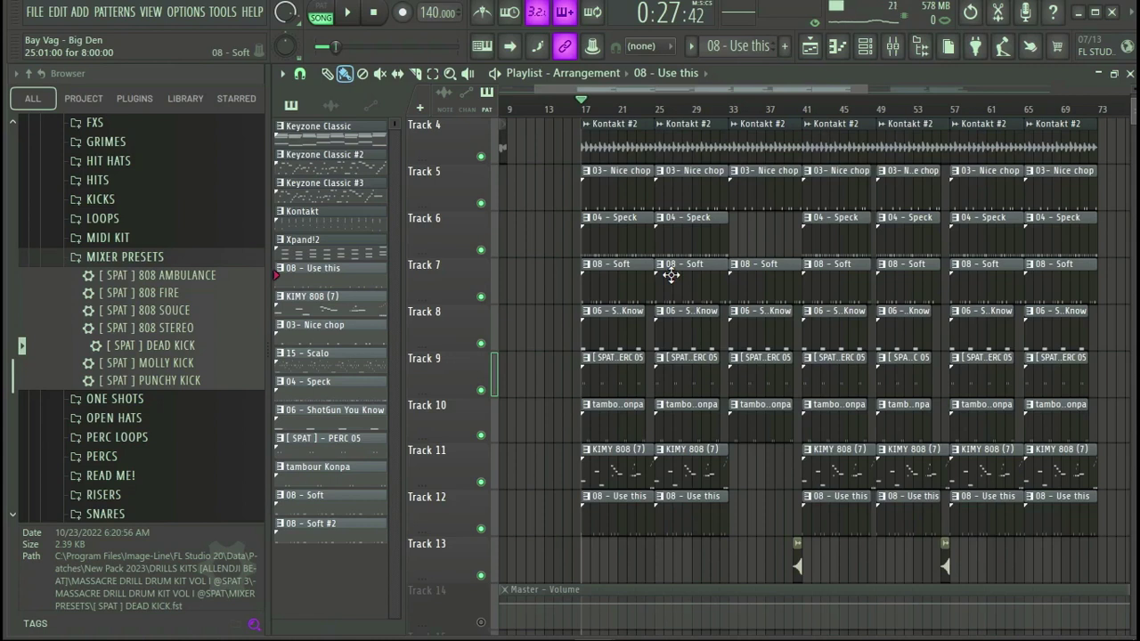
pyautogui.scroll(3, 670, 275)
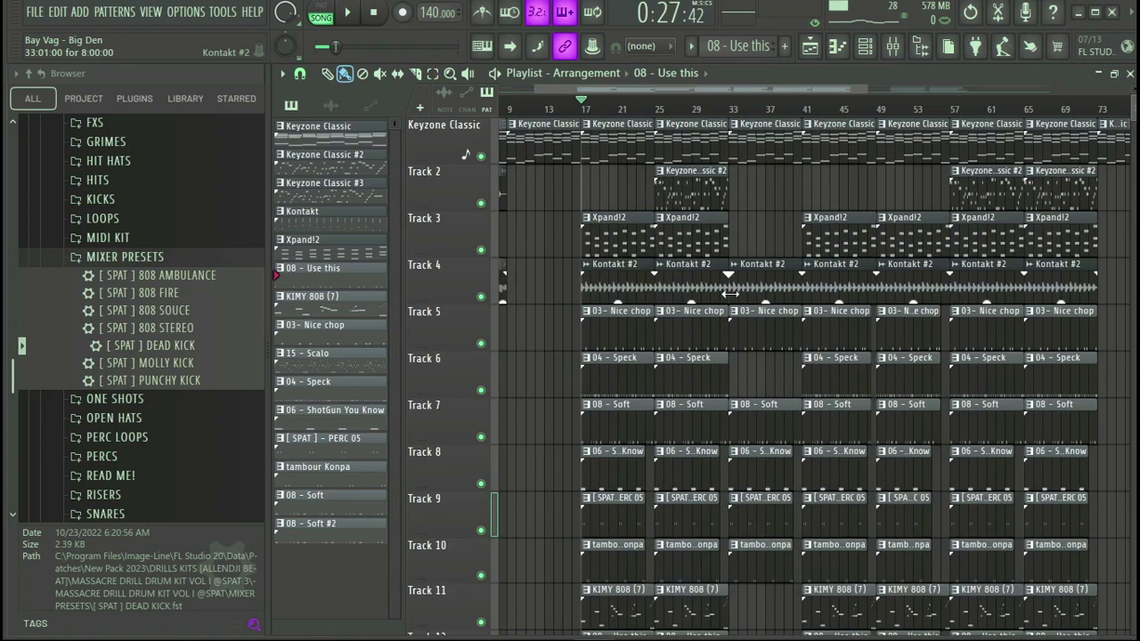
pyautogui.press('space')
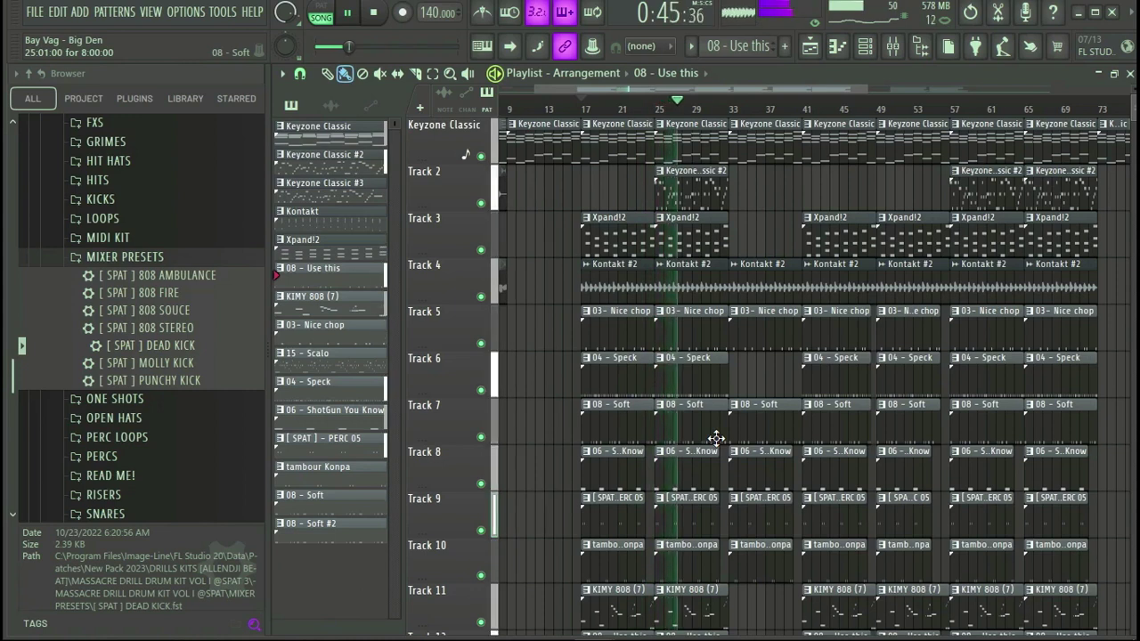
pyautogui.scroll(-4, 716, 438)
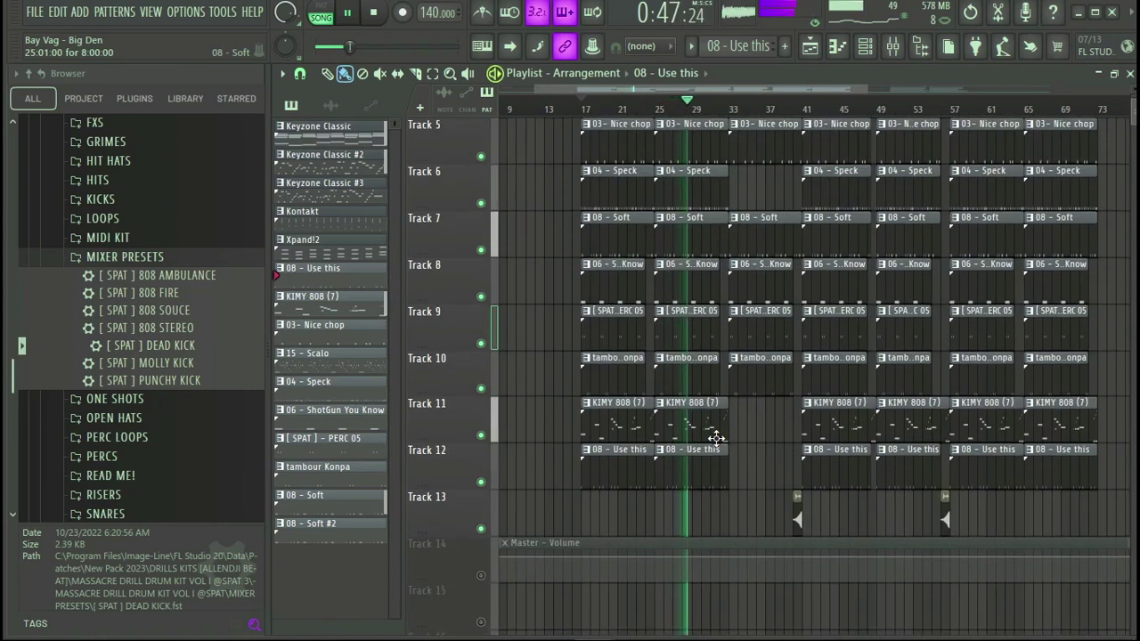
pyautogui.scroll(3, 716, 438)
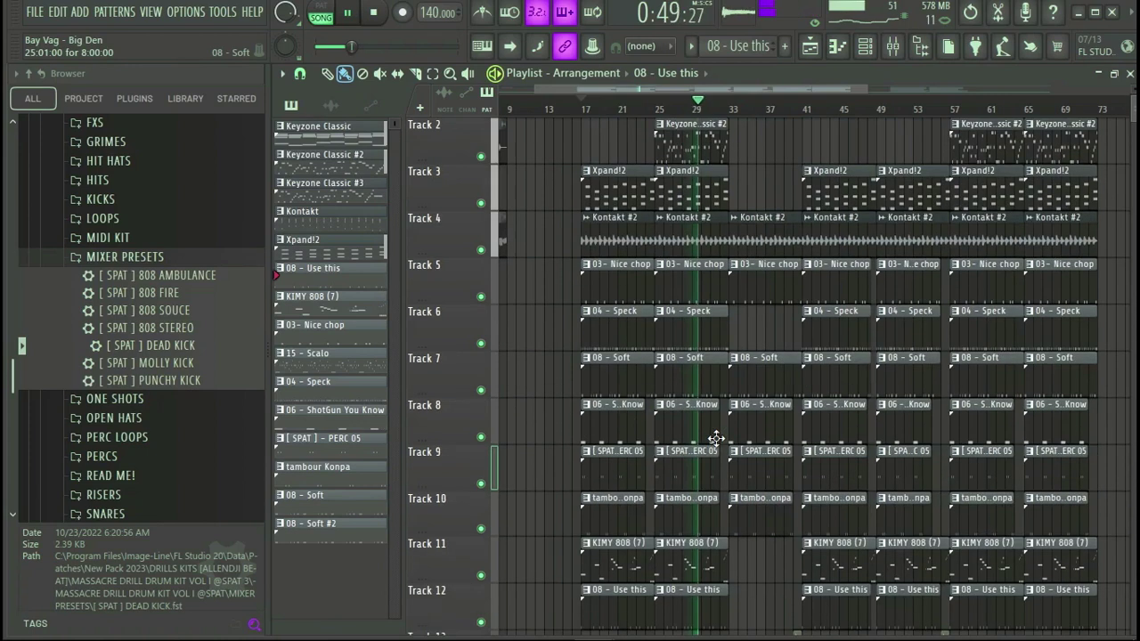
pyautogui.scroll(1, 716, 438)
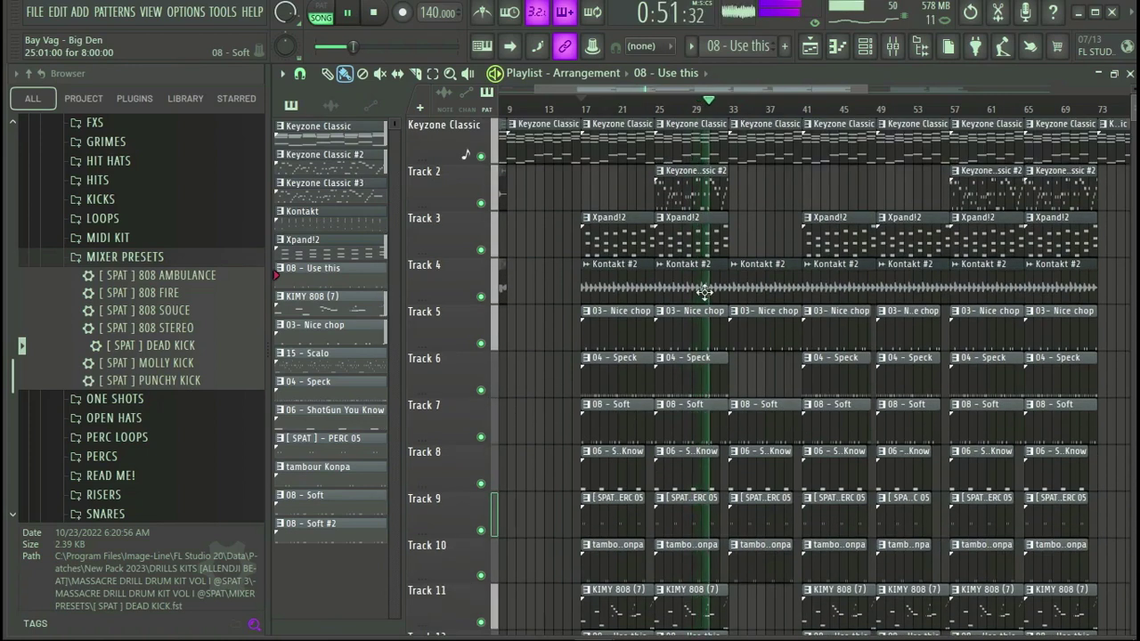
pyautogui.scroll(-4, 697, 107)
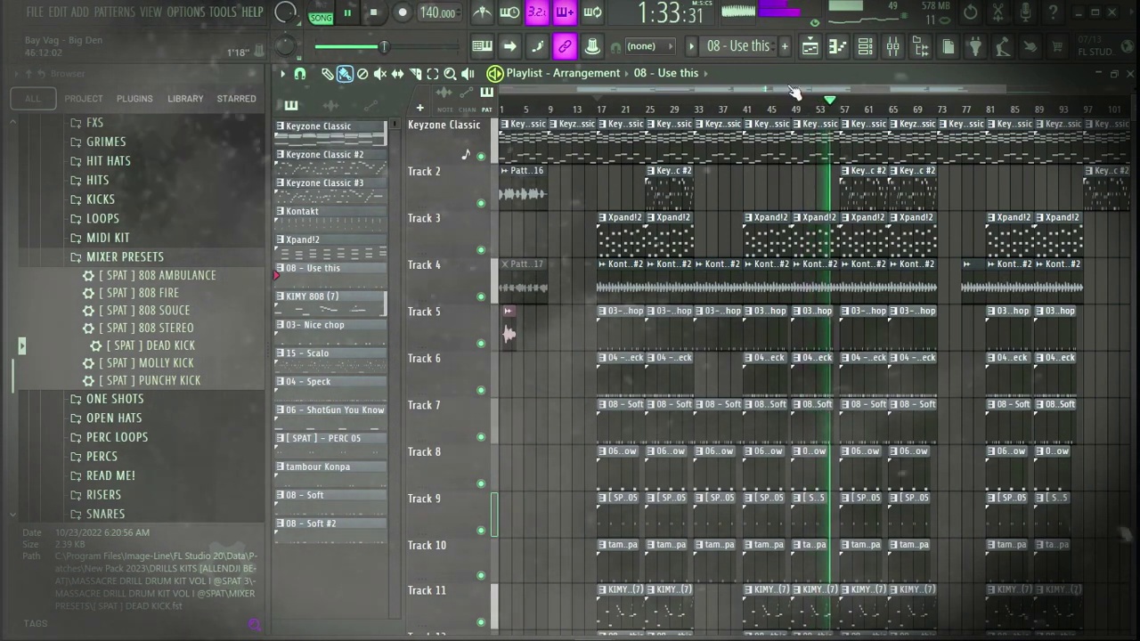
pyautogui.moveTo(795, 113); pyautogui.dragTo(810, 218)
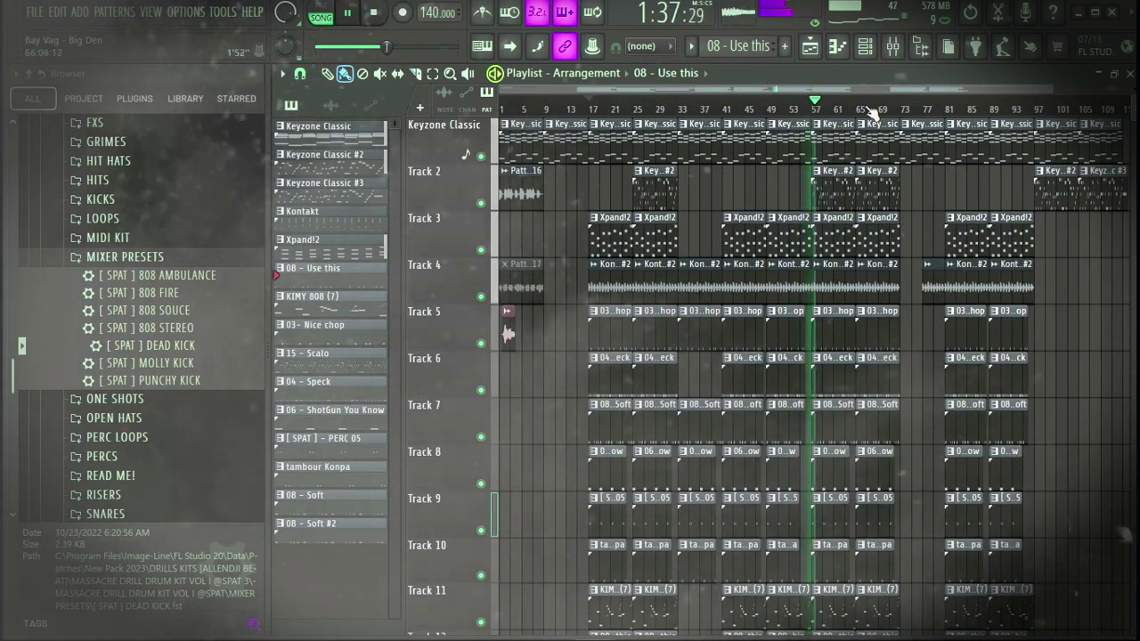
pyautogui.scroll(1, 871, 112)
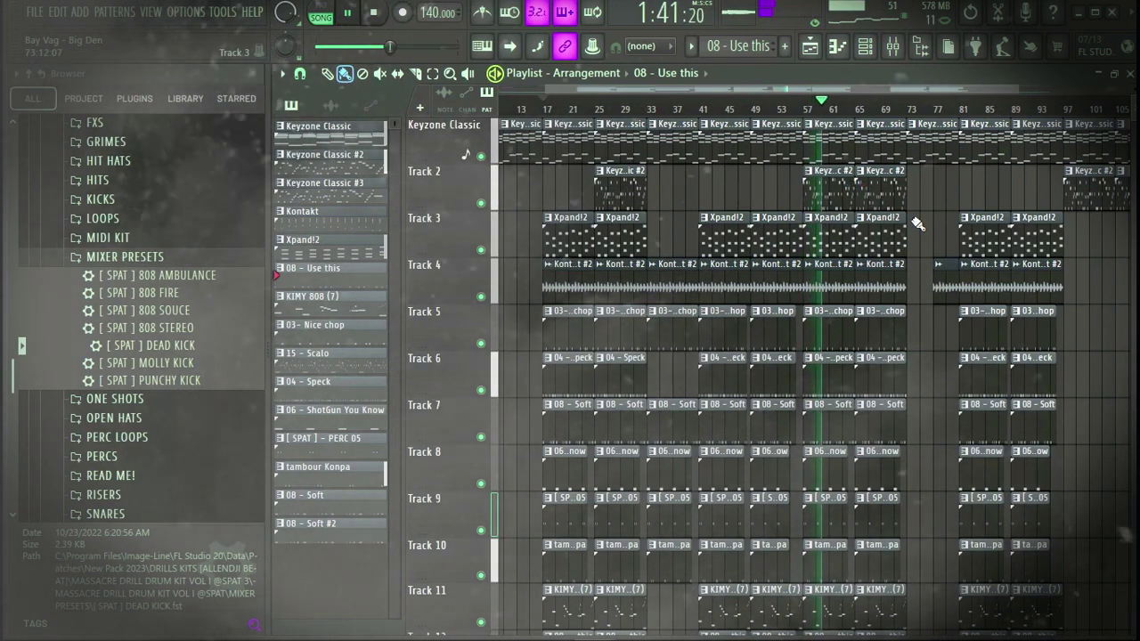
pyautogui.scroll(-2, 917, 223)
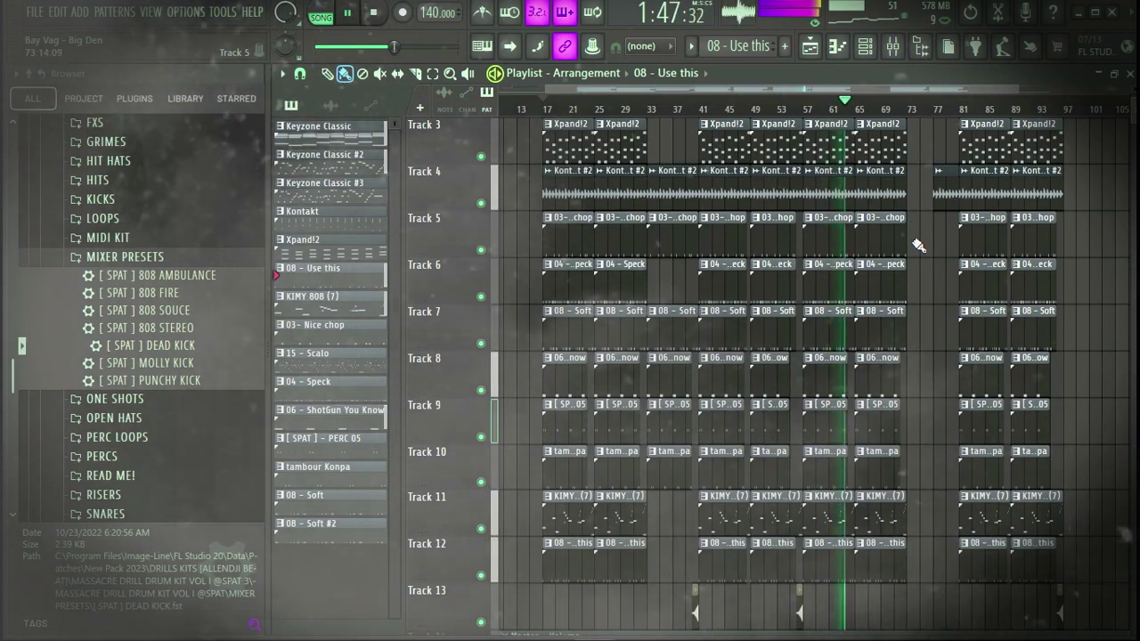
pyautogui.scroll(-2, 918, 245)
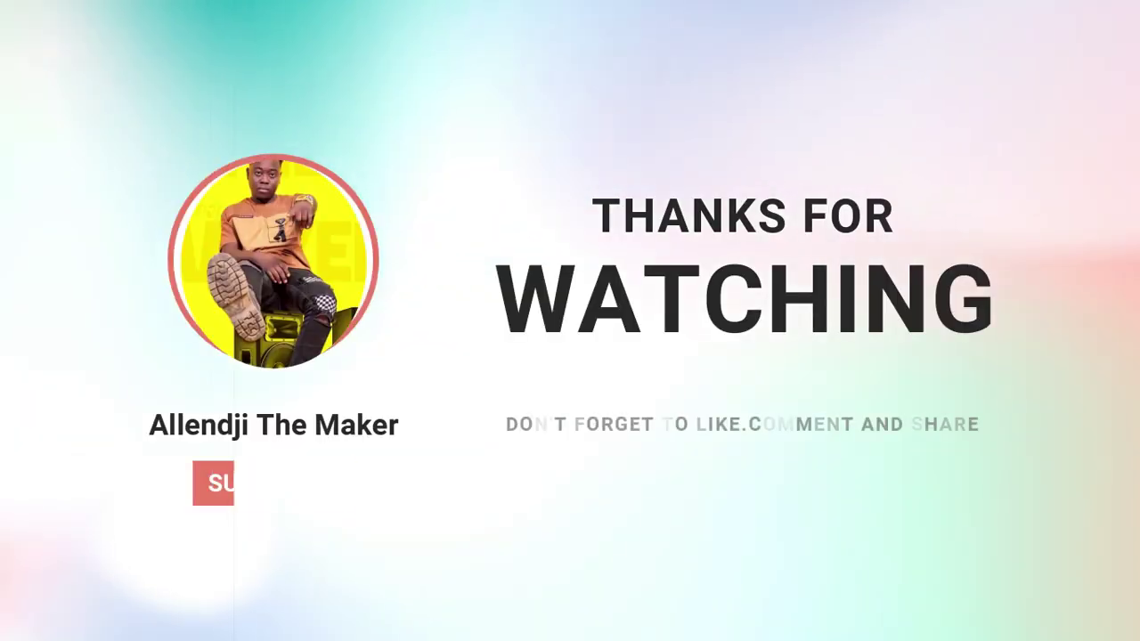